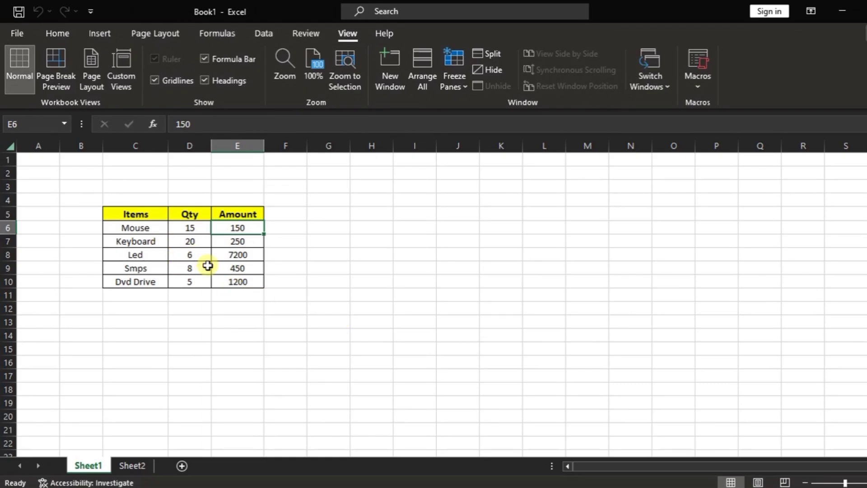
Step: Compare the items table on Sheet1 with the item and rate list on Sheet2
{"action": "left_click", "coordinate": [133, 465]}
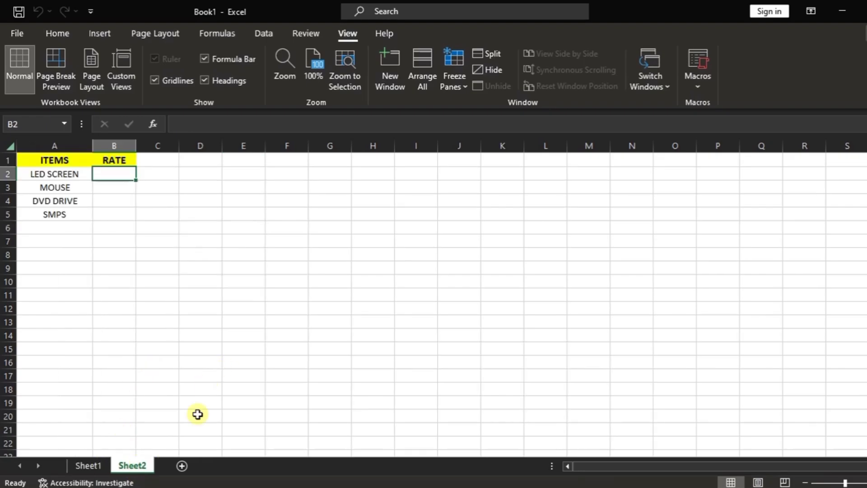
{"action": "left_click", "coordinate": [98, 466]}
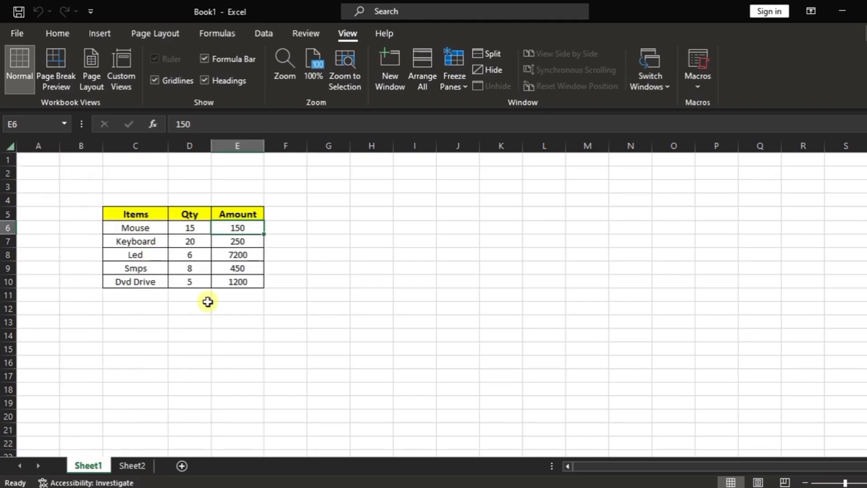
{"action": "left_click", "coordinate": [132, 465]}
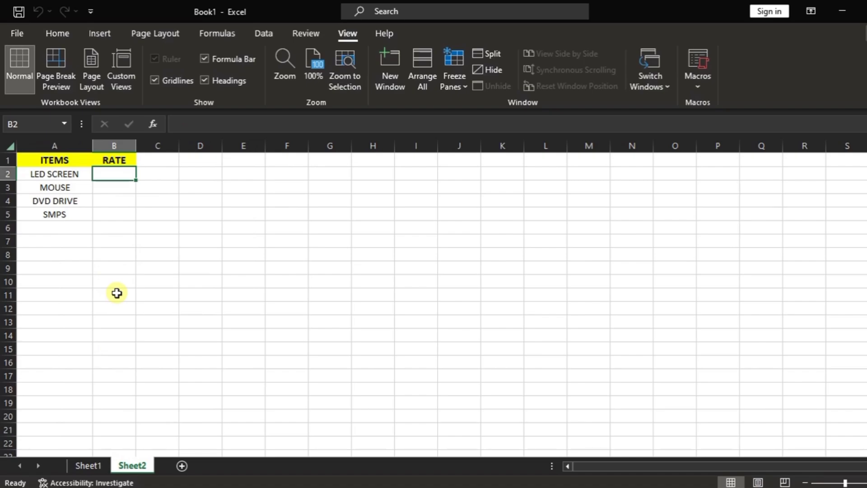
{"action": "left_click", "coordinate": [88, 466]}
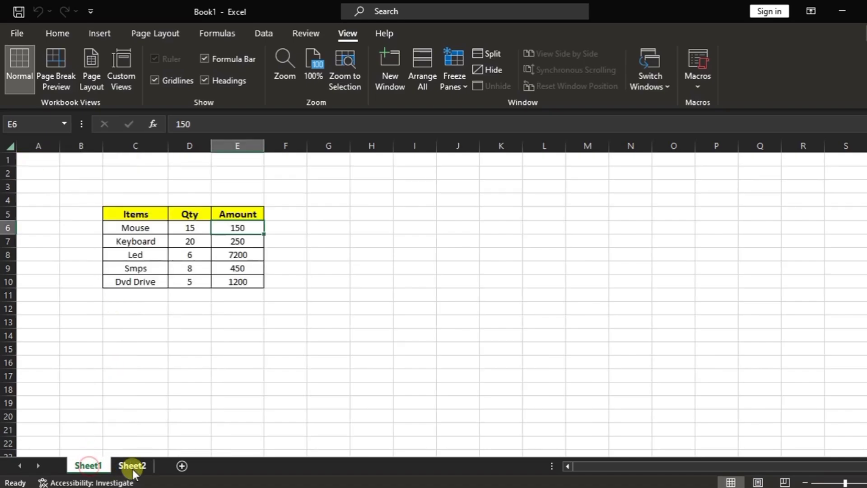
{"action": "left_click", "coordinate": [132, 470]}
{"action": "left_click", "coordinate": [87, 465]}
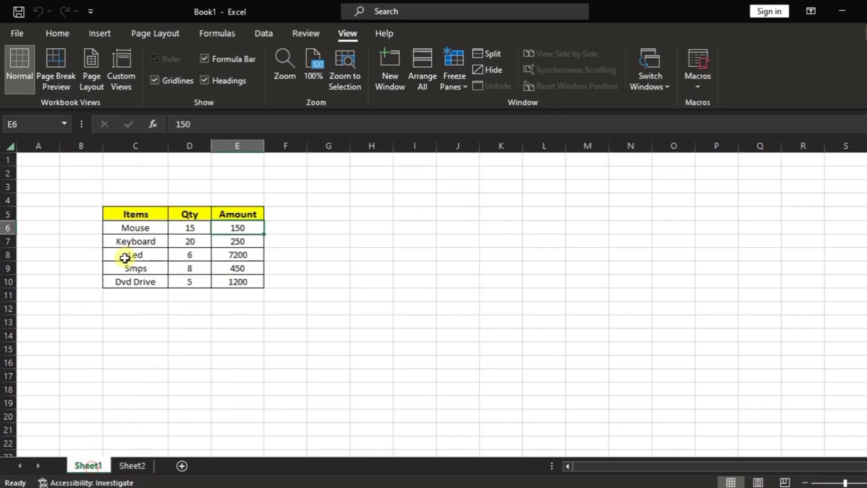
{"action": "left_click", "coordinate": [134, 467]}
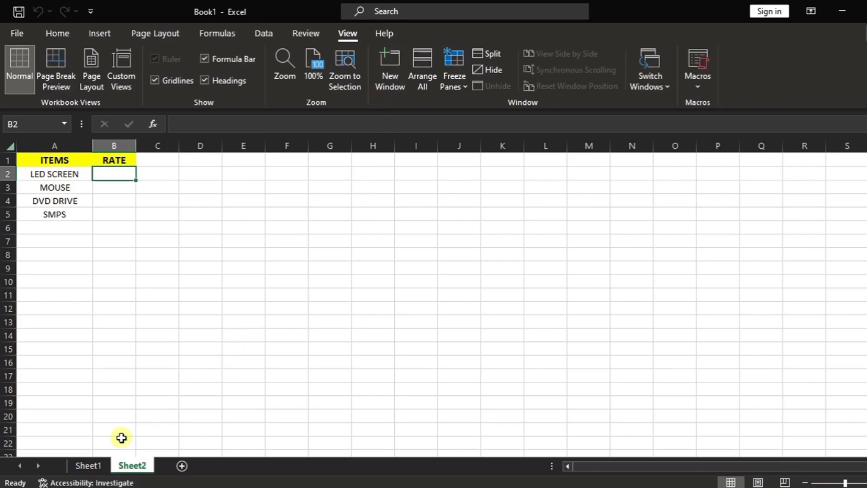
{"action": "left_click", "coordinate": [88, 465]}
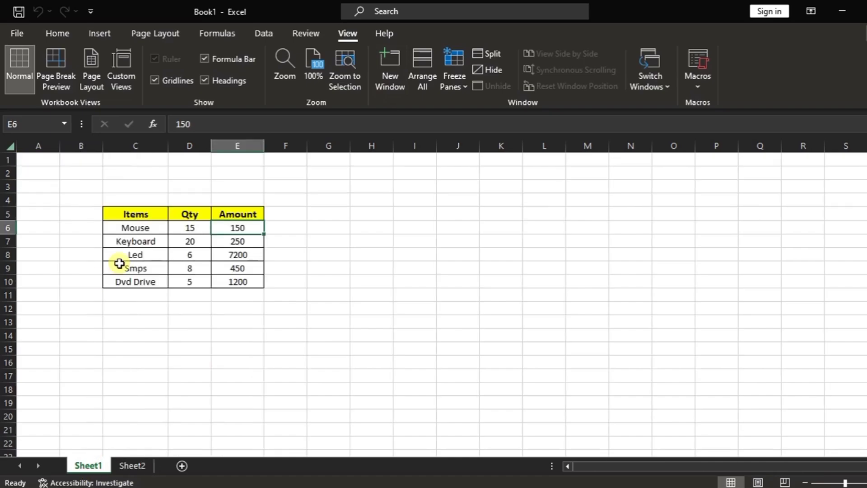
Step: Open a second window of the workbook and show Sheet2 in it with cell B2 selected
{"action": "left_click", "coordinate": [388, 85]}
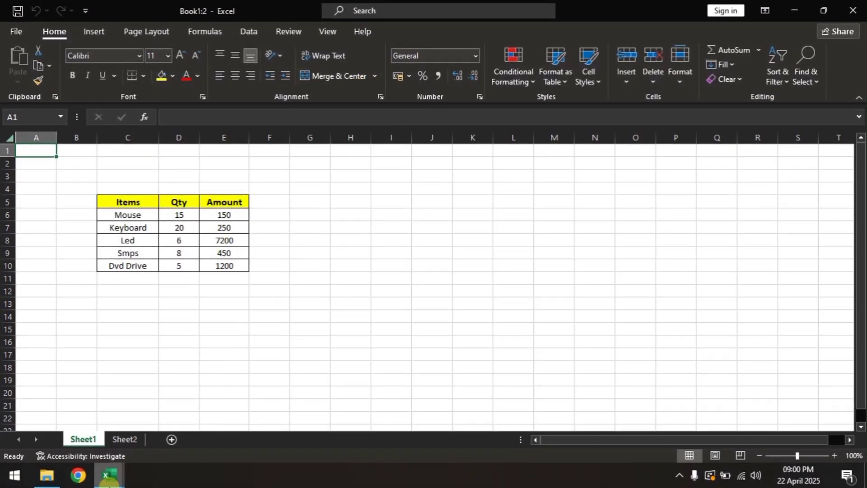
{"action": "mouse_move", "coordinate": [113, 478]}
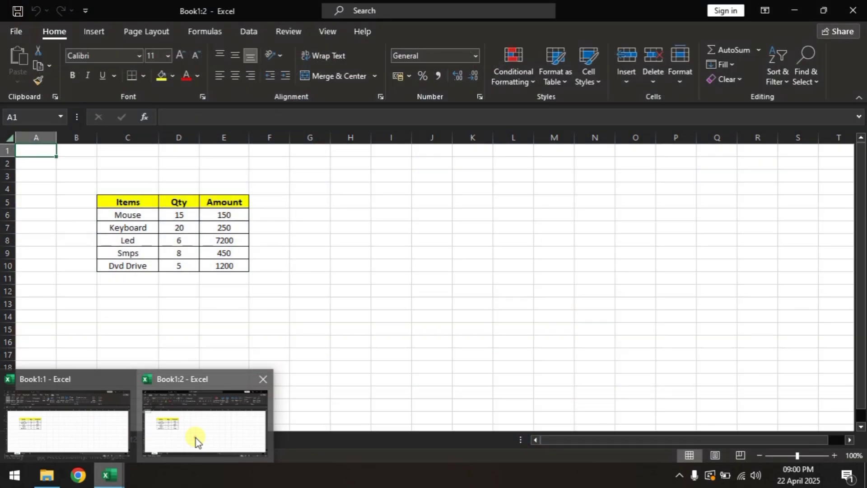
{"action": "left_click", "coordinate": [196, 438]}
{"action": "left_click", "coordinate": [129, 440]}
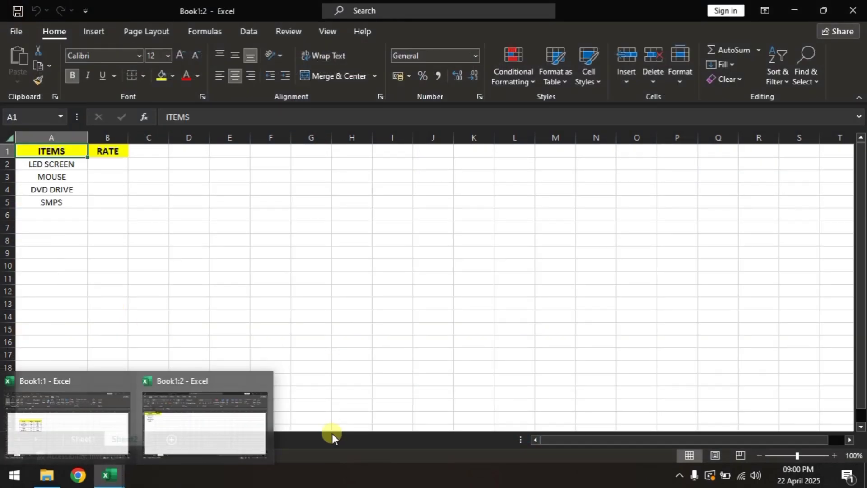
{"action": "left_click", "coordinate": [108, 165]}
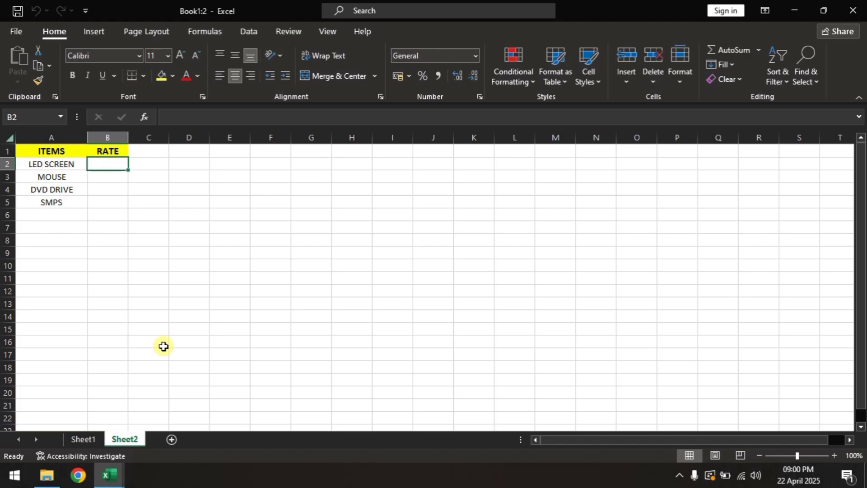
Step: Preview both windows of the workbook and return to the one showing Sheet2
{"action": "left_click", "coordinate": [325, 31]}
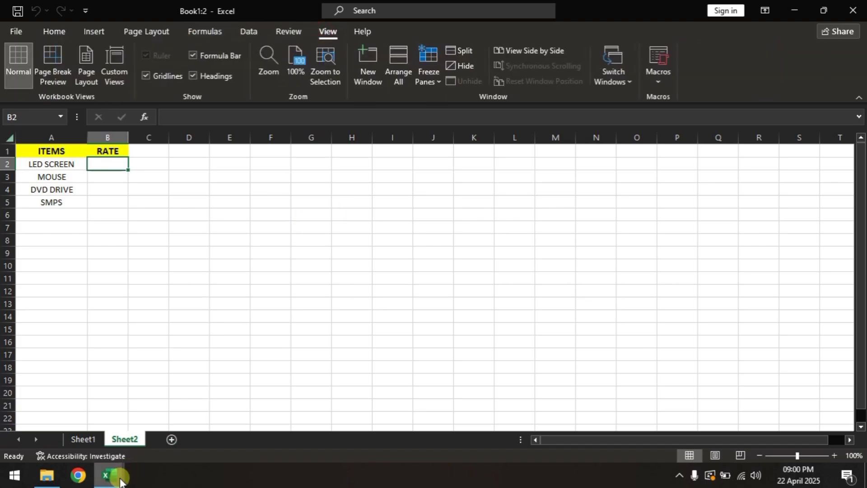
{"action": "mouse_move", "coordinate": [81, 421]}
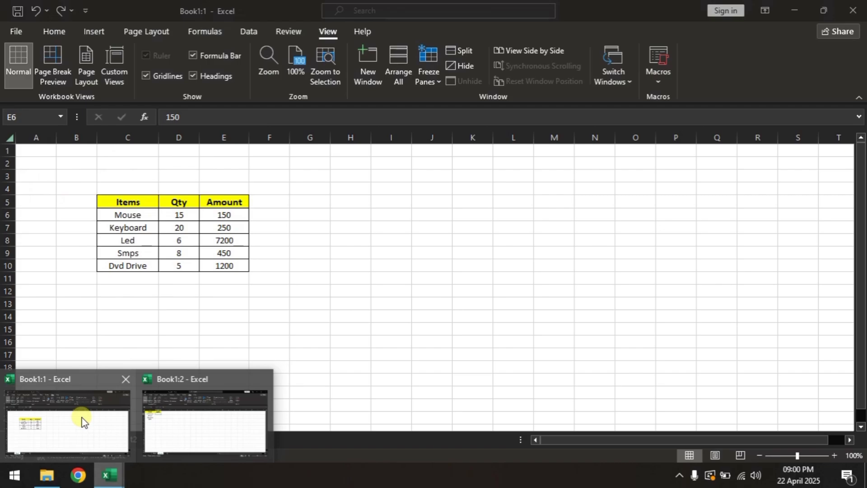
{"action": "left_click", "coordinate": [216, 433]}
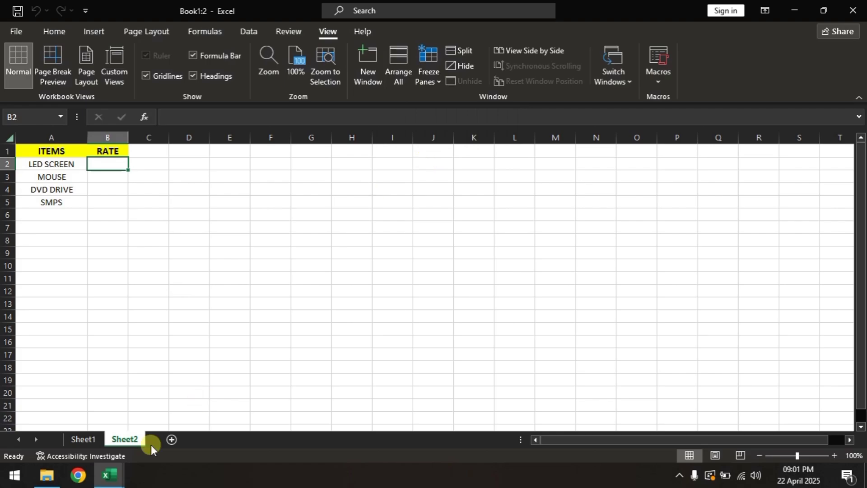
{"action": "mouse_move", "coordinate": [111, 482]}
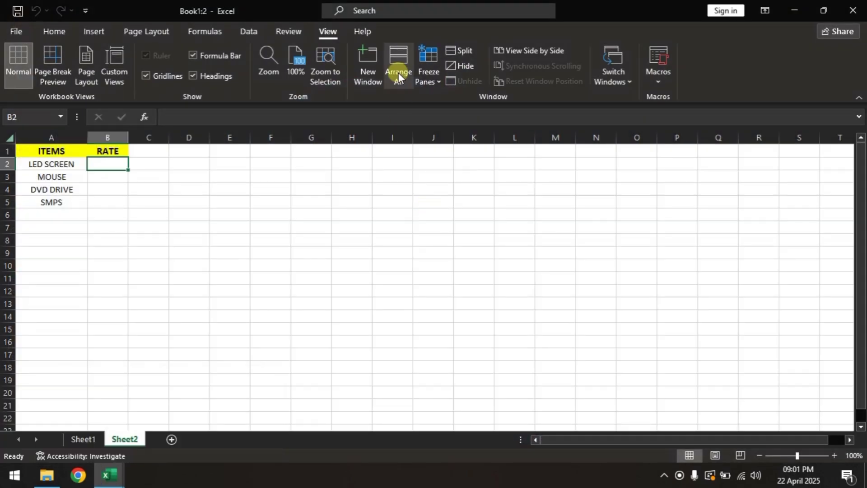
Step: Arrange the two workbook windows horizontally, one above the other
{"action": "left_click", "coordinate": [399, 75]}
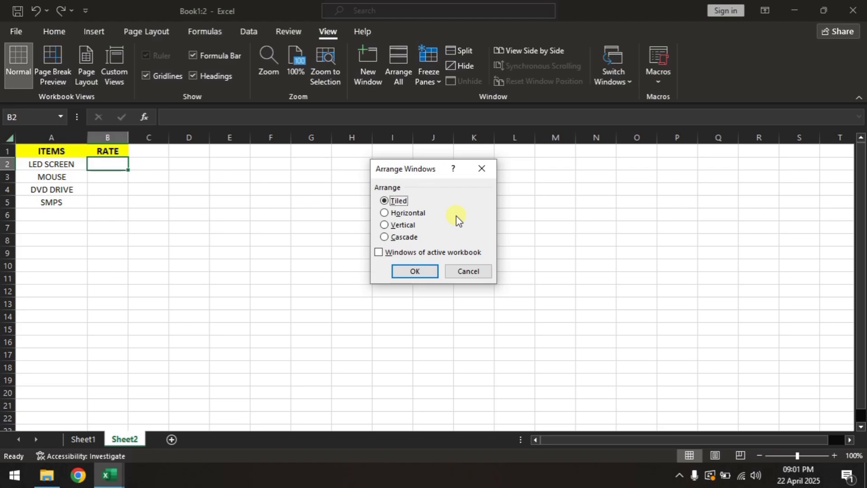
{"action": "left_click", "coordinate": [421, 218]}
{"action": "left_click", "coordinate": [416, 274]}
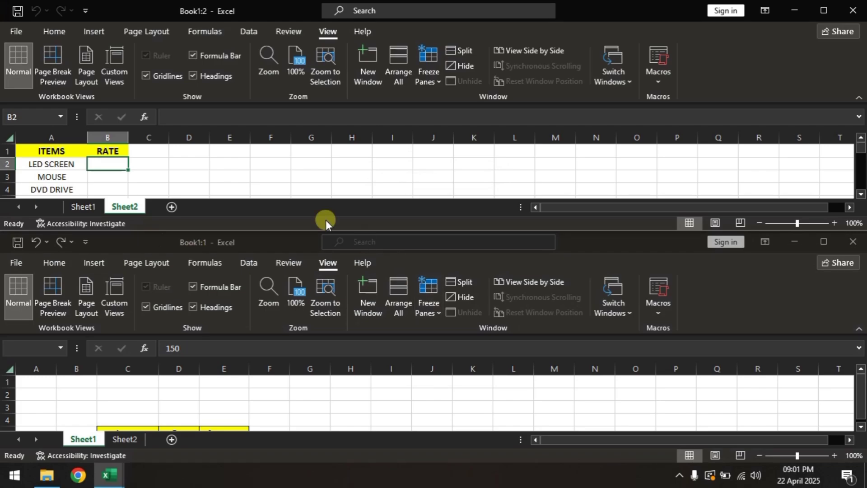
{"action": "scroll", "coordinate": [276, 179], "scroll_direction": "down", "scroll_amount": 2}
{"action": "scroll", "coordinate": [257, 184], "scroll_direction": "up", "scroll_amount": 2}
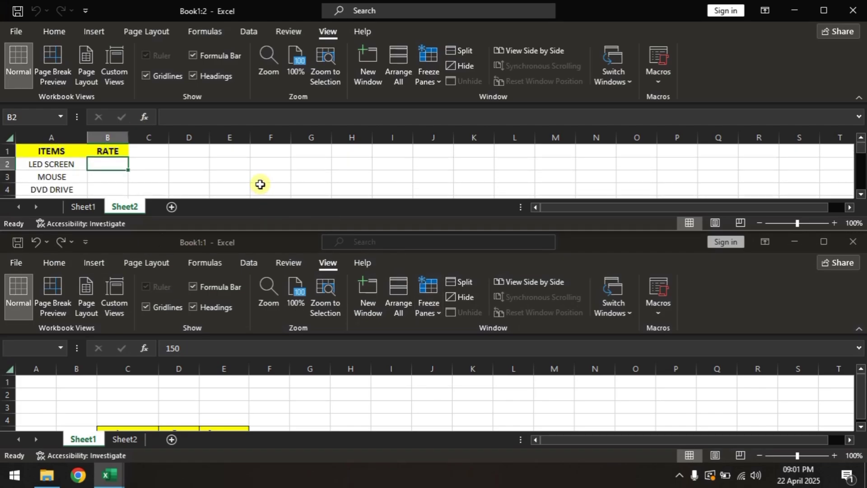
Step: Arrange the two workbook windows vertically, side by side
{"action": "left_click", "coordinate": [400, 69]}
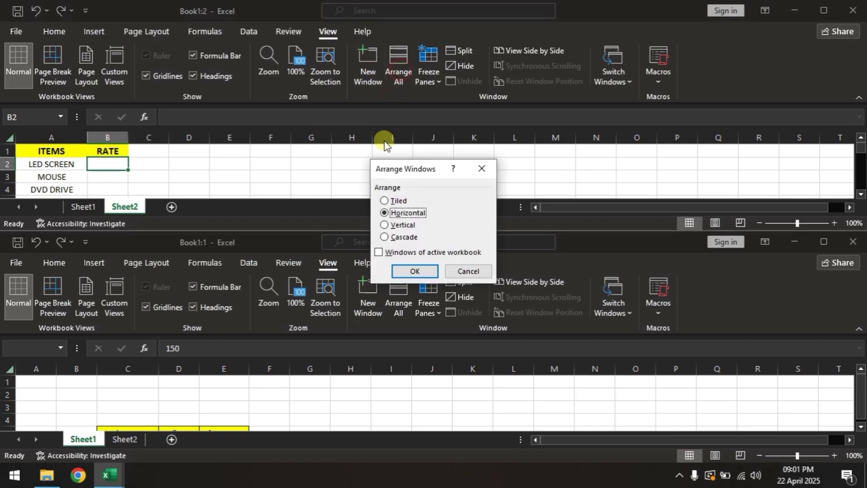
{"action": "left_click", "coordinate": [408, 226]}
{"action": "left_click", "coordinate": [415, 272]}
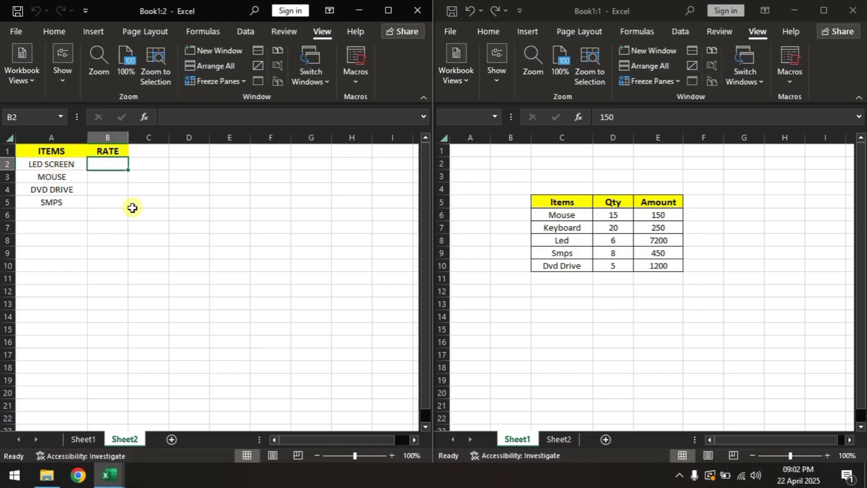
Step: Enter the rates 7200 for LED SCREEN and 150 for MOUSE on Sheet2
{"action": "type", "text": "200"}
{"action": "key", "text": "BackSpace"}
{"action": "key", "text": "BackSpace"}
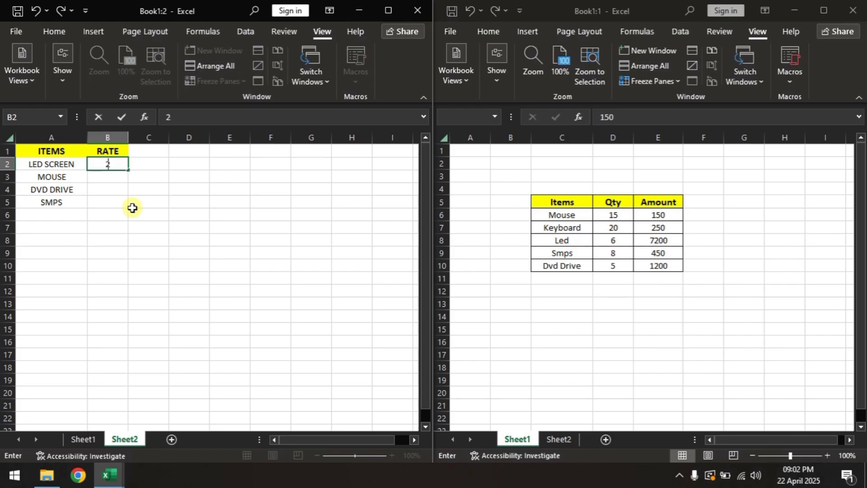
{"action": "key", "text": "BackSpace"}
{"action": "type", "text": "7200"}
{"action": "key", "text": "Return"}
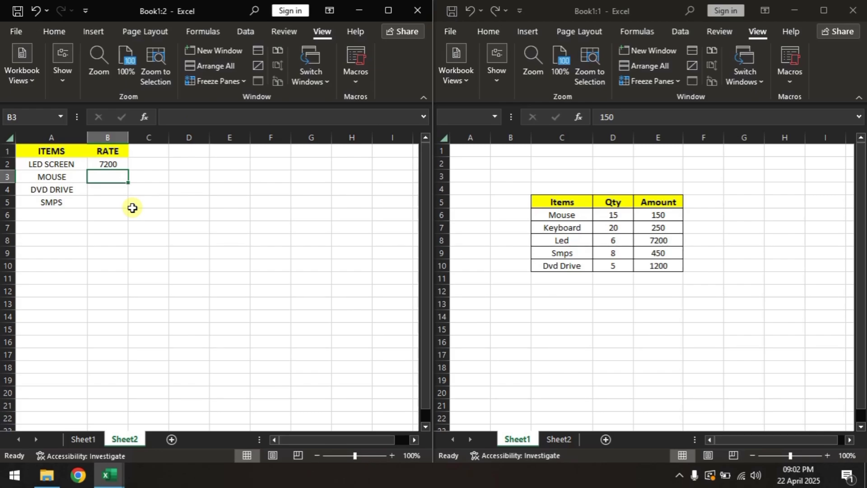
{"action": "type", "text": "150"}
{"action": "key", "text": "Return"}
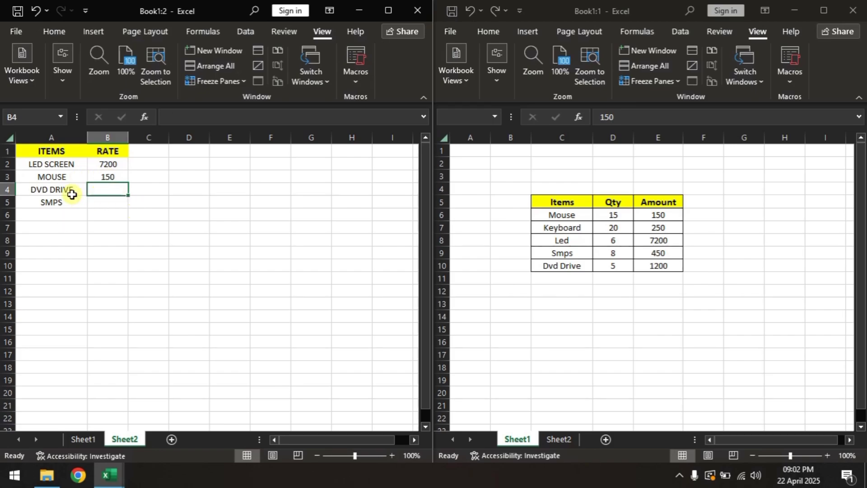
Step: Close the Book1:2 window and maximize the remaining workbook window
{"action": "left_click", "coordinate": [417, 10]}
{"action": "left_click", "coordinate": [824, 10]}
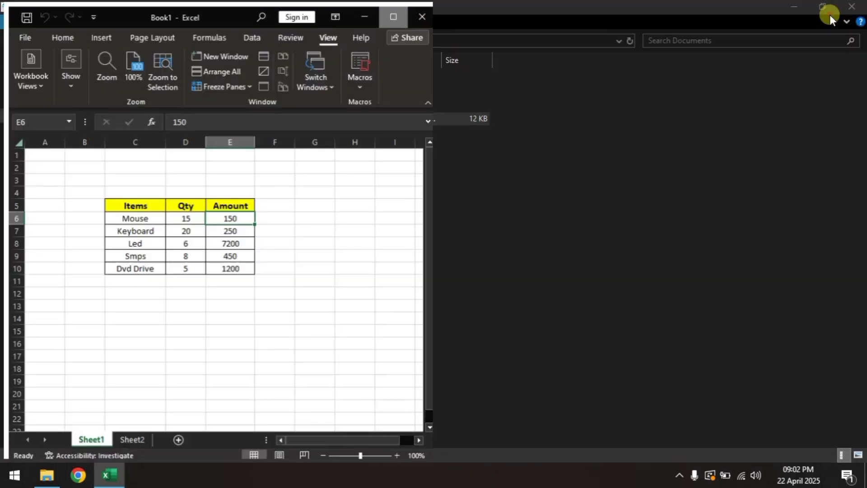
Step: Check the entered rates on Sheet2 and return to the items table on Sheet1
{"action": "left_click", "coordinate": [124, 440]}
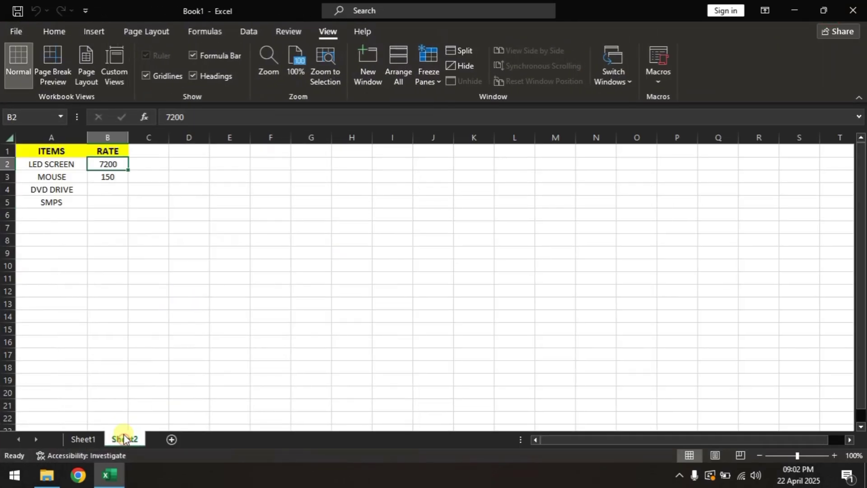
{"action": "left_click", "coordinate": [115, 177]}
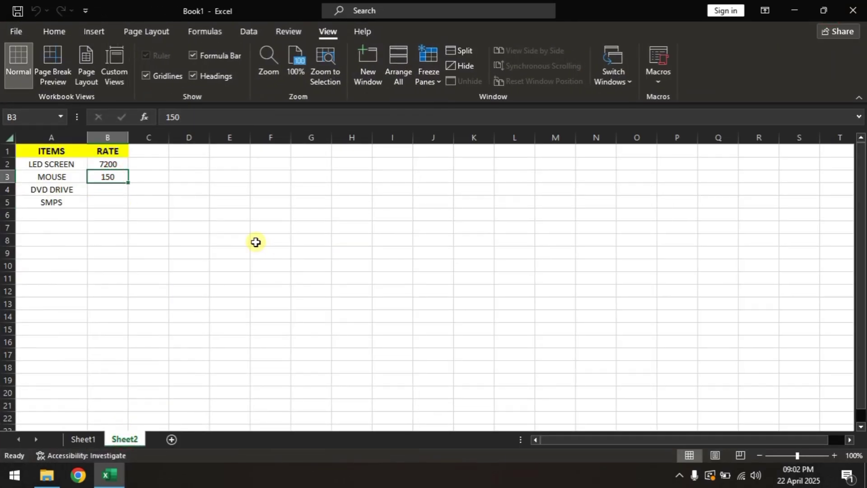
{"action": "left_click", "coordinate": [84, 438]}
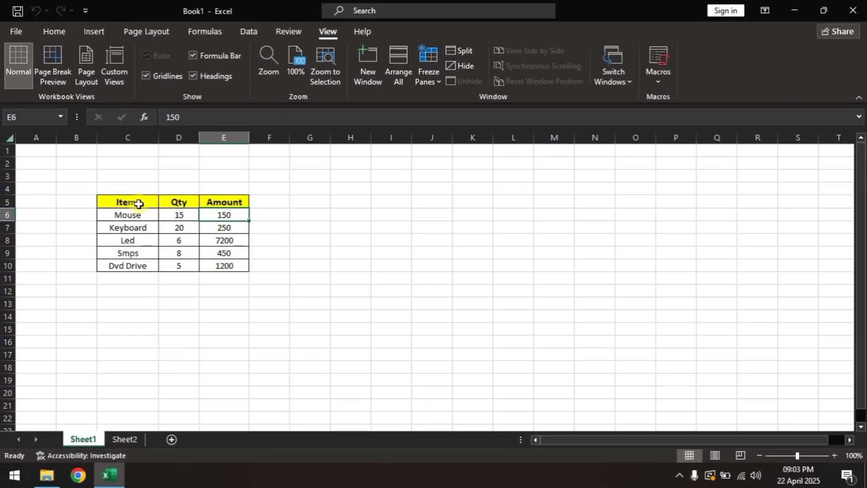
{"action": "left_click_drag", "start_coordinate": [135, 202], "coordinate": [260, 283]}
{"action": "left_click", "coordinate": [179, 316]}
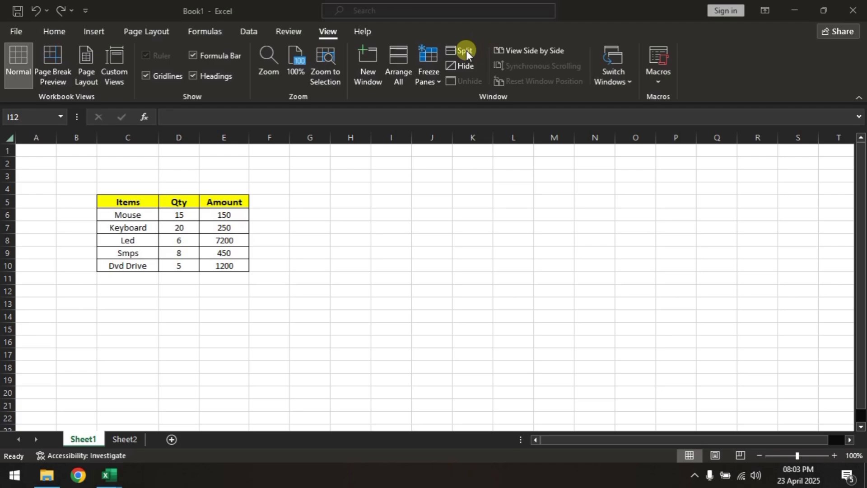
Step: Split the Sheet1 window into four panes at cell J13
{"action": "left_click", "coordinate": [296, 294]}
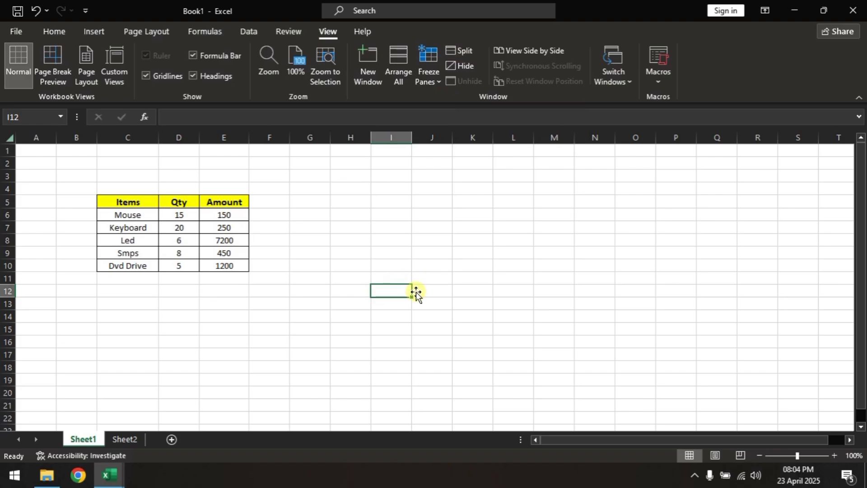
{"action": "left_click", "coordinate": [429, 302]}
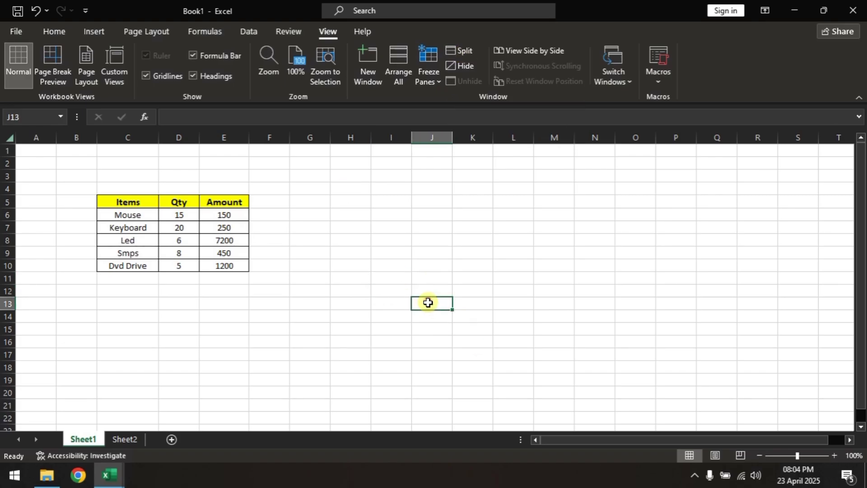
{"action": "left_click", "coordinate": [468, 54]}
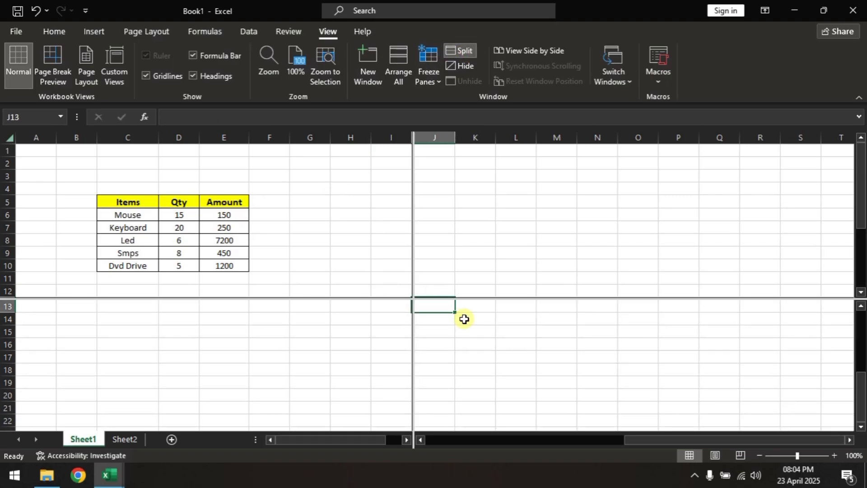
Step: Examine the four split panes by selecting cells in each and scrolling the lower panes to the items table
{"action": "left_click", "coordinate": [130, 365]}
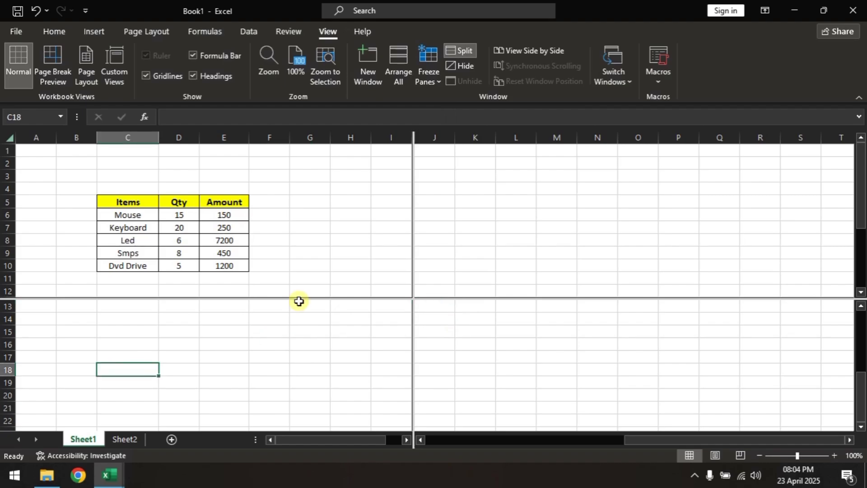
{"action": "left_click", "coordinate": [513, 242]}
{"action": "left_click", "coordinate": [505, 328]}
{"action": "left_click", "coordinate": [346, 375]}
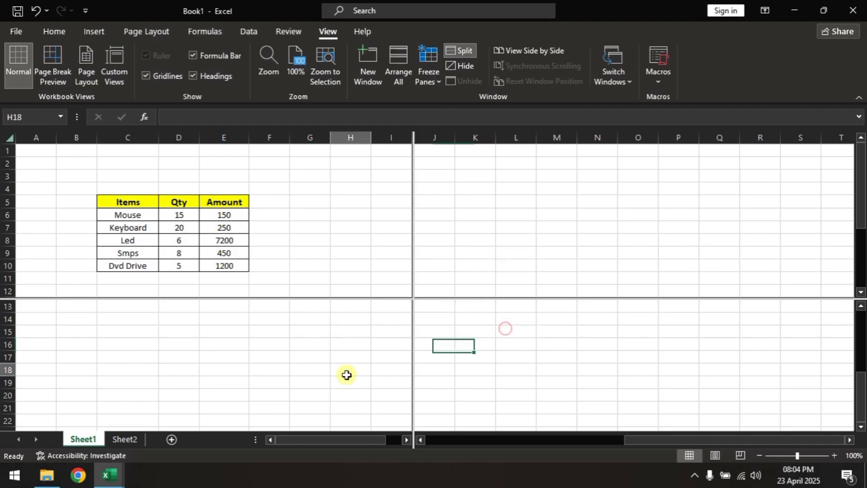
{"action": "left_click", "coordinate": [335, 246]}
{"action": "left_click", "coordinate": [474, 253]}
{"action": "left_click", "coordinate": [252, 354]}
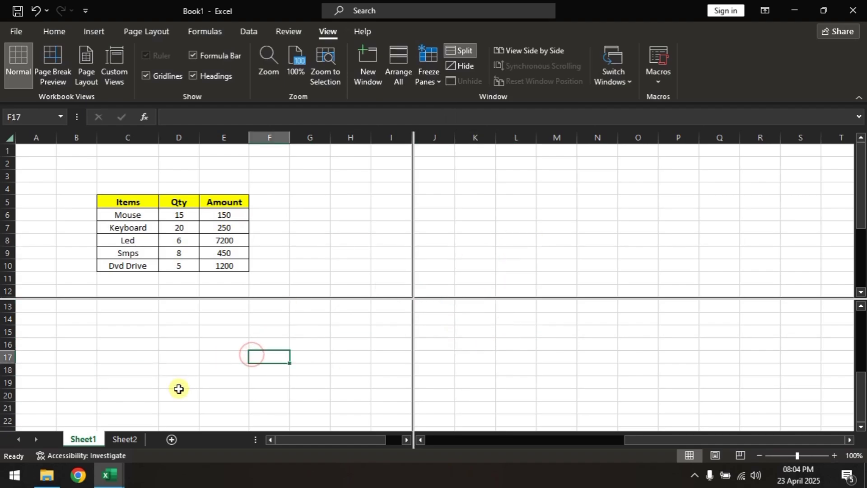
{"action": "scroll", "coordinate": [178, 388], "scroll_direction": "up", "scroll_amount": 4}
{"action": "scroll", "coordinate": [179, 386], "scroll_direction": "down", "scroll_amount": 1}
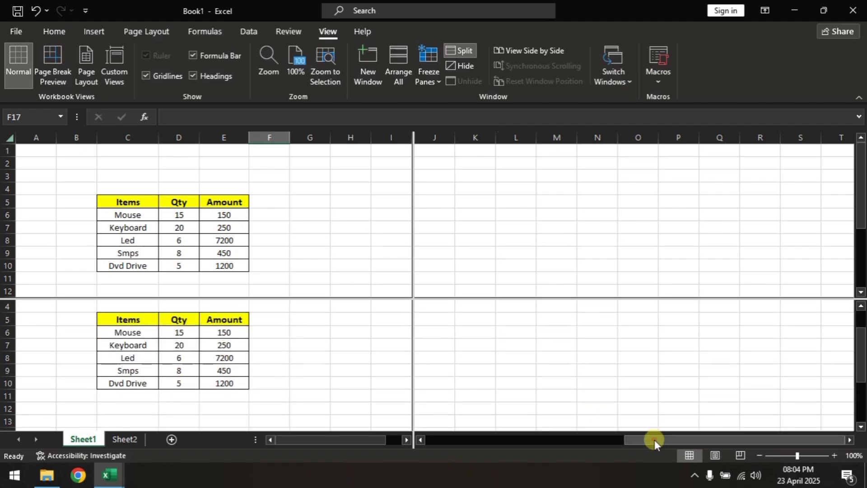
Step: Bring the items table into view in all four panes and examine how cell selection and scrolling behave across them
{"action": "left_click_drag", "start_coordinate": [655, 440], "coordinate": [472, 444]}
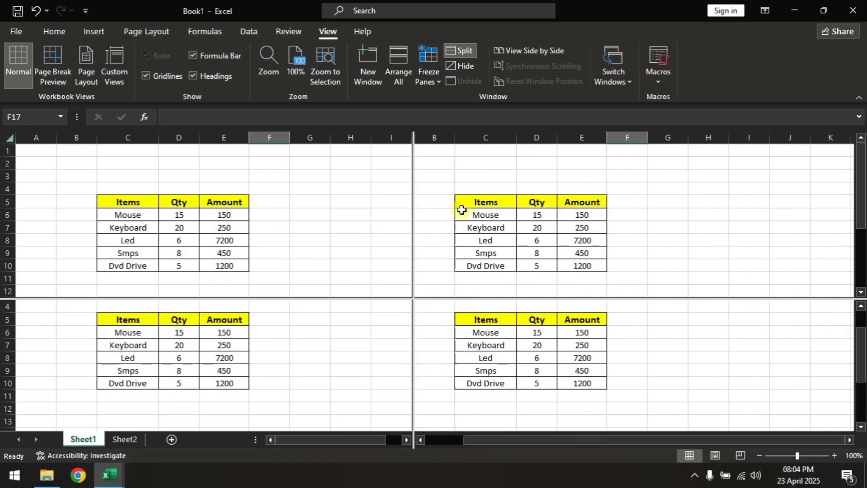
{"action": "left_click", "coordinate": [626, 227]}
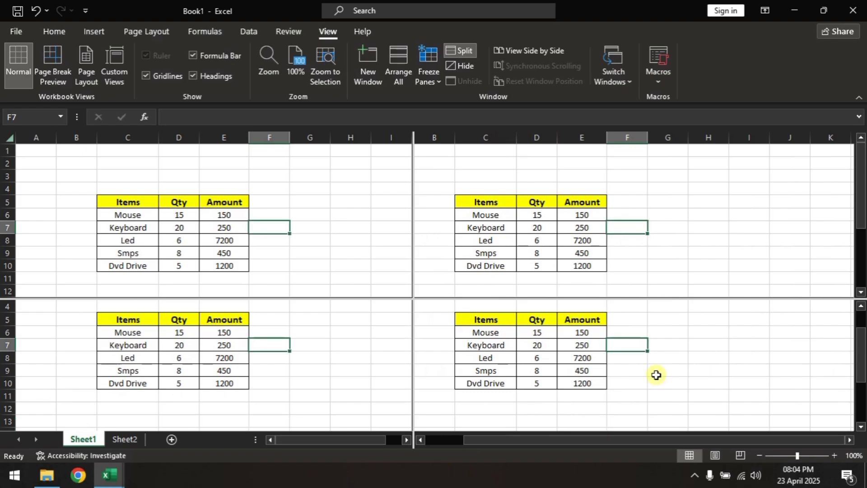
{"action": "left_click", "coordinate": [135, 204]}
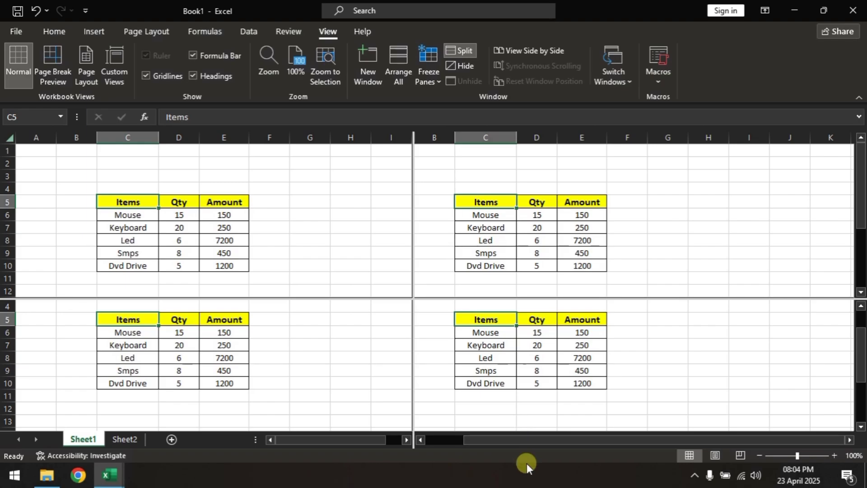
{"action": "mouse_move", "coordinate": [496, 440]}
{"action": "left_mouse_down"}
{"action": "mouse_move", "coordinate": [511, 438]}
{"action": "mouse_move", "coordinate": [494, 432]}
{"action": "left_mouse_up"}
{"action": "scroll", "coordinate": [563, 364], "scroll_direction": "down", "scroll_amount": 2}
{"action": "scroll", "coordinate": [563, 364], "scroll_direction": "up", "scroll_amount": 2}
{"action": "left_click", "coordinate": [562, 365]}
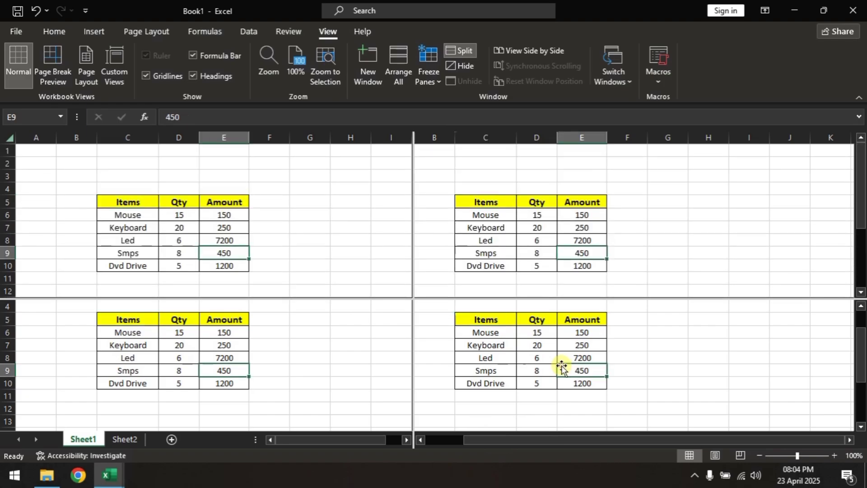
{"action": "scroll", "coordinate": [562, 364], "scroll_direction": "down", "scroll_amount": 7}
{"action": "scroll", "coordinate": [563, 365], "scroll_direction": "down", "scroll_amount": 1}
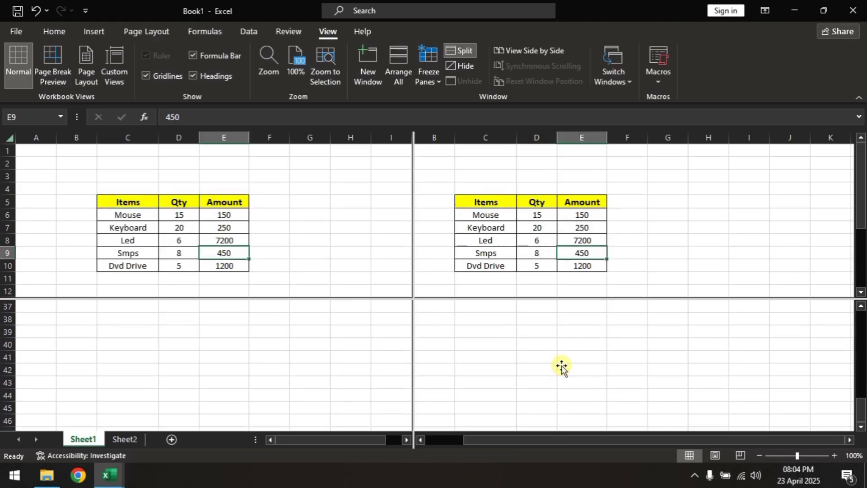
{"action": "scroll", "coordinate": [563, 365], "scroll_direction": "up", "scroll_amount": 9}
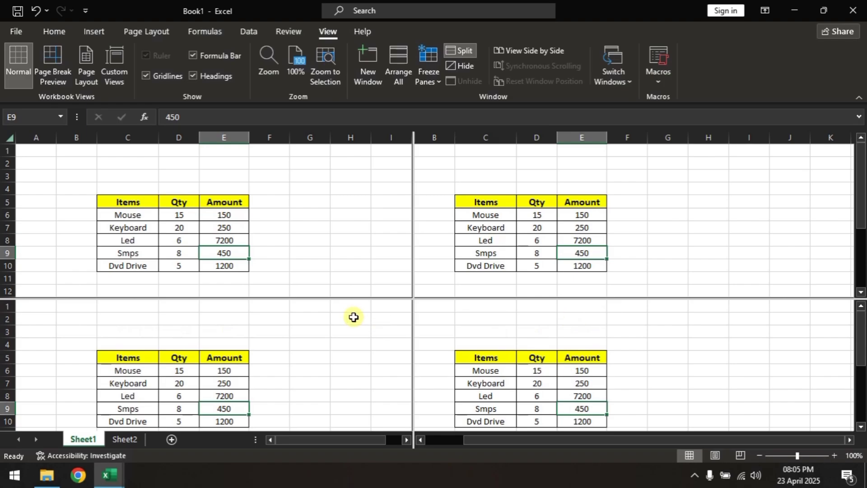
Step: Remove the split panes from Sheet1 and hide the Book1 window
{"action": "left_click", "coordinate": [463, 53]}
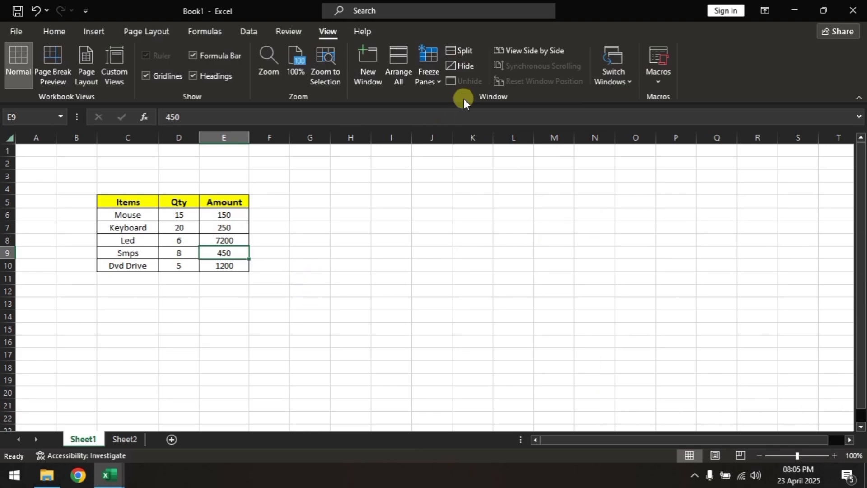
{"action": "left_click", "coordinate": [469, 67]}
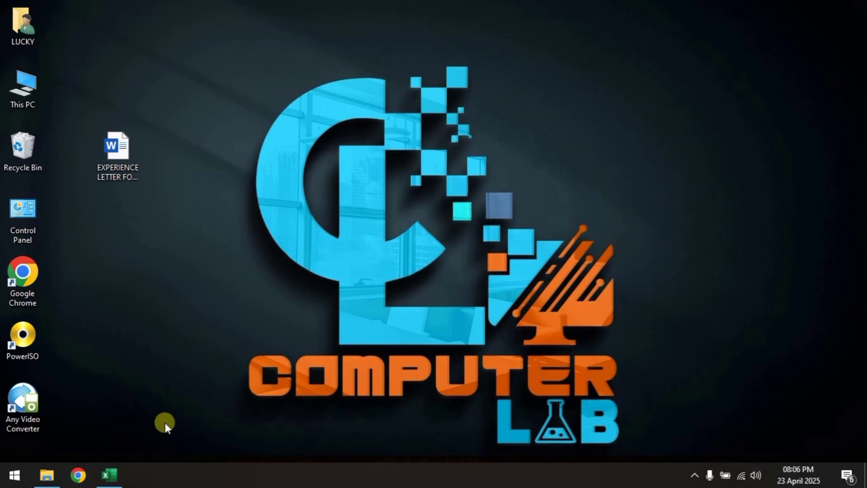
Step: Switch to the open Book2 workbook, unhide Book1 from there, and select cell E15 on its Sheet1
{"action": "left_click", "coordinate": [118, 480]}
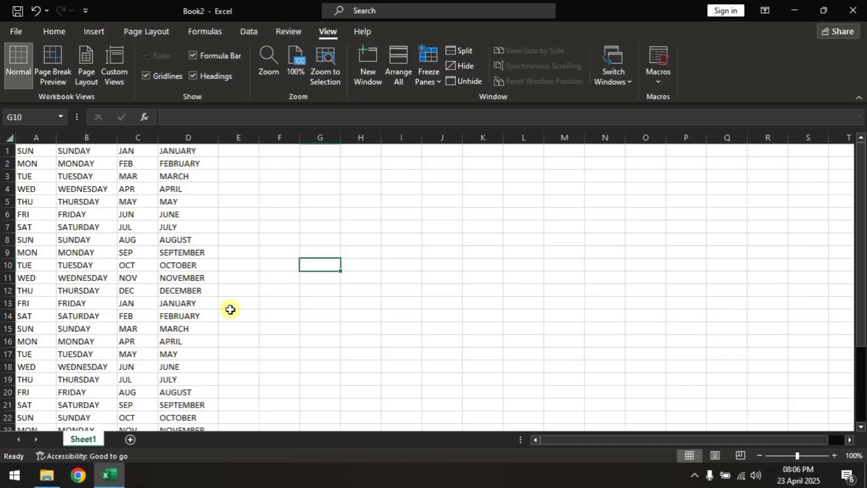
{"action": "scroll", "coordinate": [229, 308], "scroll_direction": "down", "scroll_amount": 4}
{"action": "scroll", "coordinate": [230, 308], "scroll_direction": "up", "scroll_amount": 4}
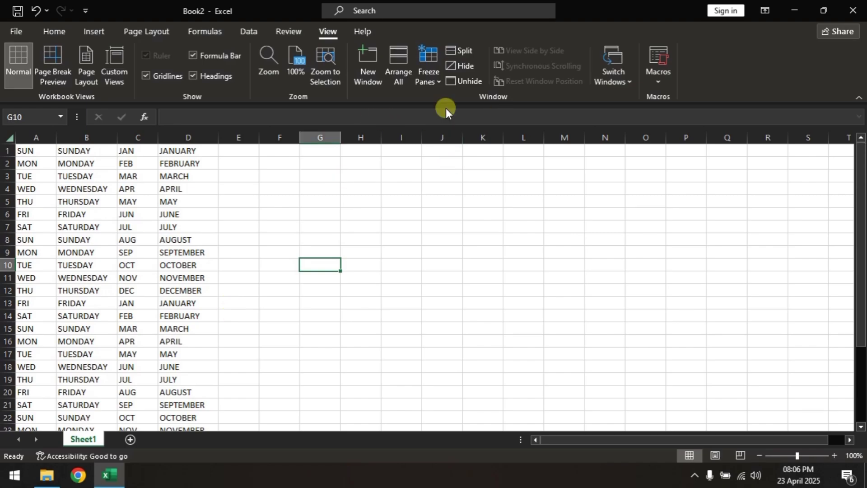
{"action": "left_click", "coordinate": [468, 82]}
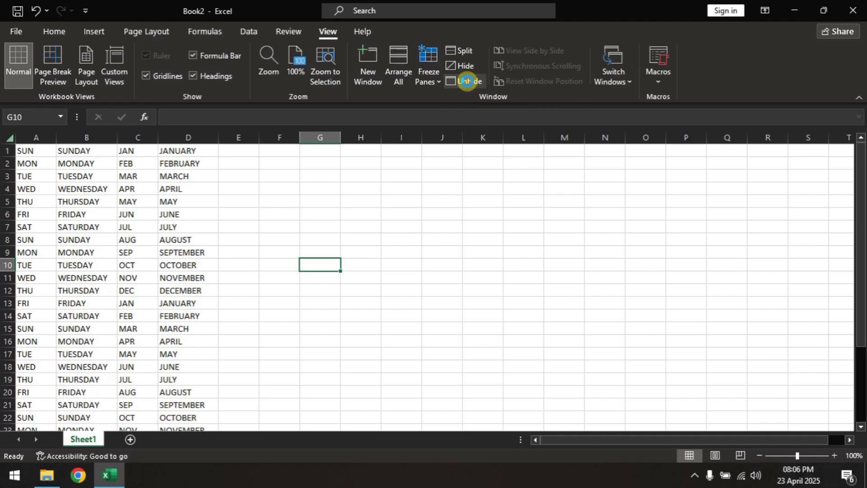
{"action": "left_click_drag", "start_coordinate": [410, 169], "coordinate": [427, 167]}
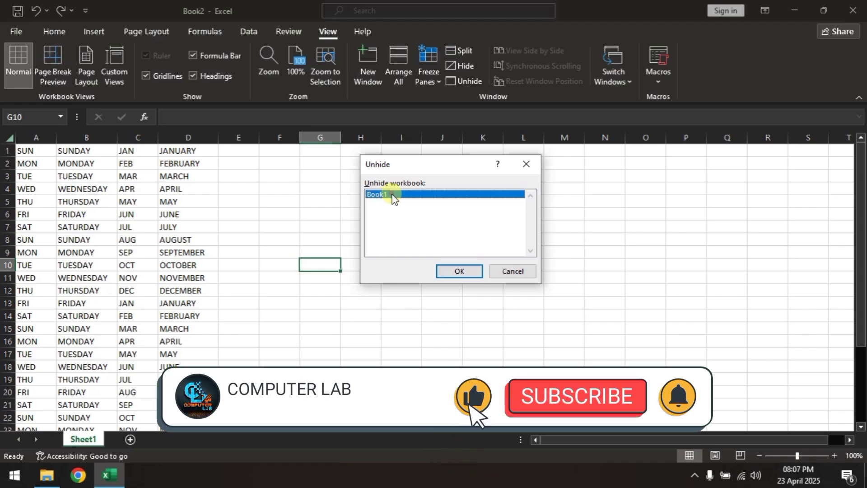
{"action": "left_click", "coordinate": [455, 271]}
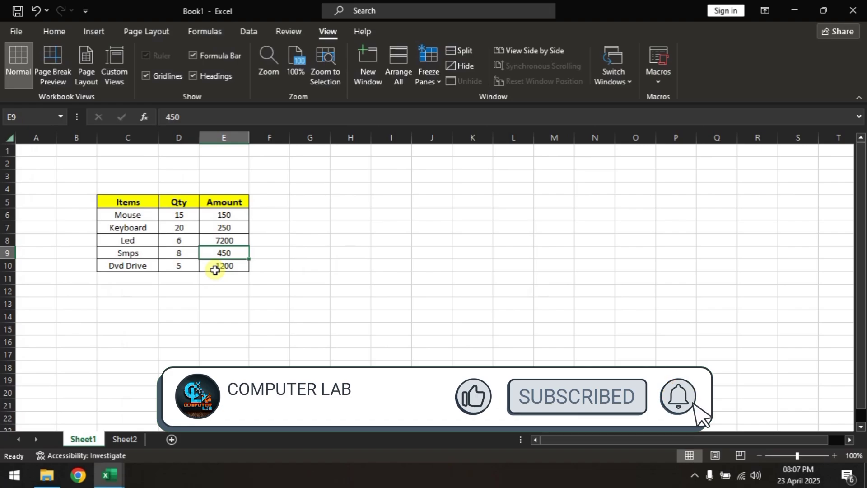
{"action": "left_click", "coordinate": [208, 329]}
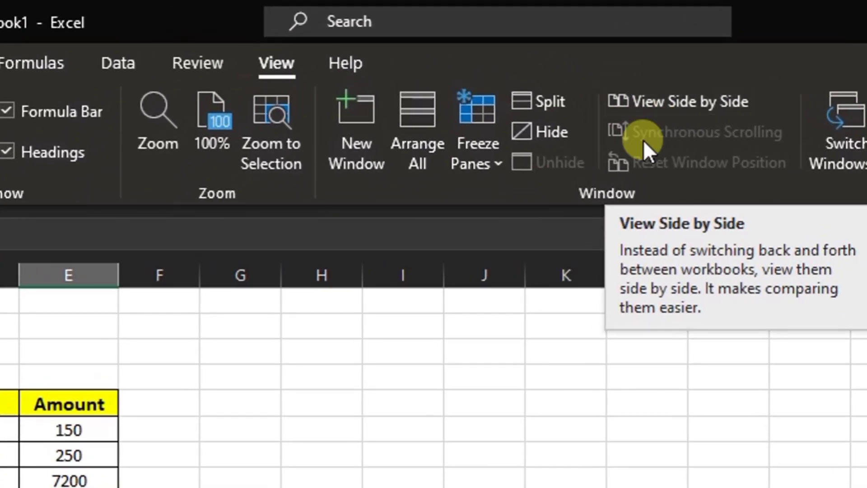
Step: Display Book1 and Book2 next to each other with View Side by Side
{"action": "left_click", "coordinate": [408, 155]}
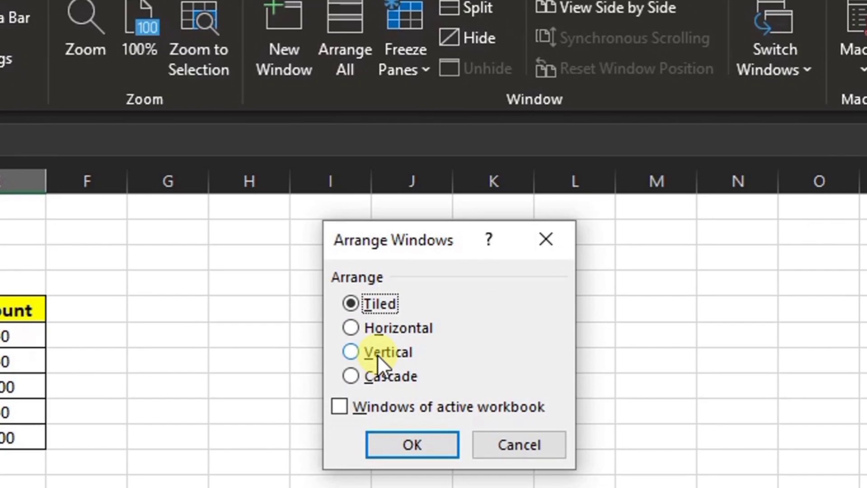
{"action": "left_click", "coordinate": [528, 447]}
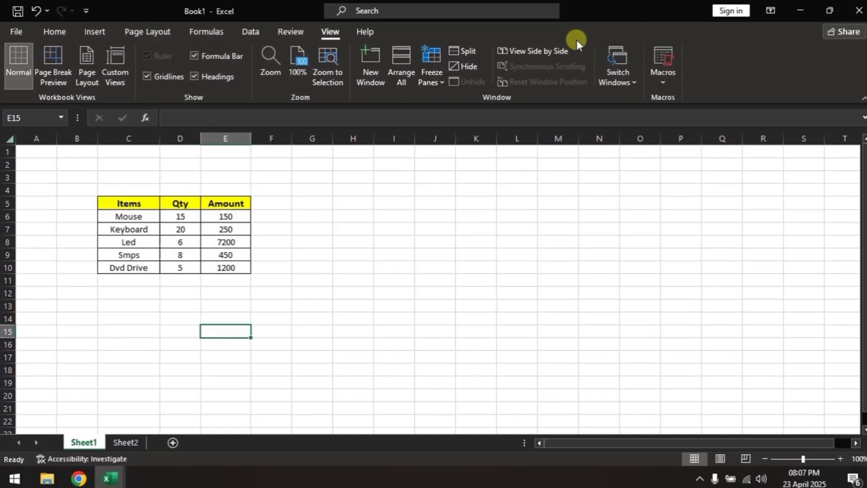
{"action": "left_click", "coordinate": [809, 74]}
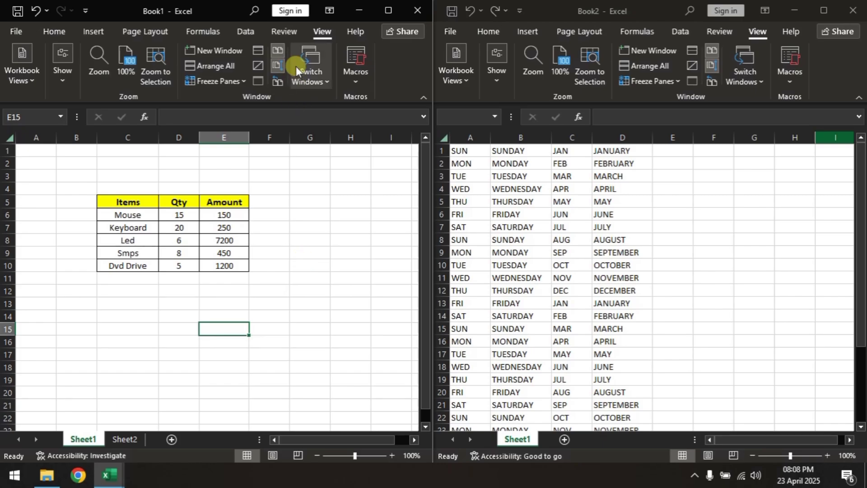
Step: Turn Synchronous Scrolling off and on again for the side-by-side workbooks, and select cell F8 in Book1
{"action": "left_click", "coordinate": [276, 67]}
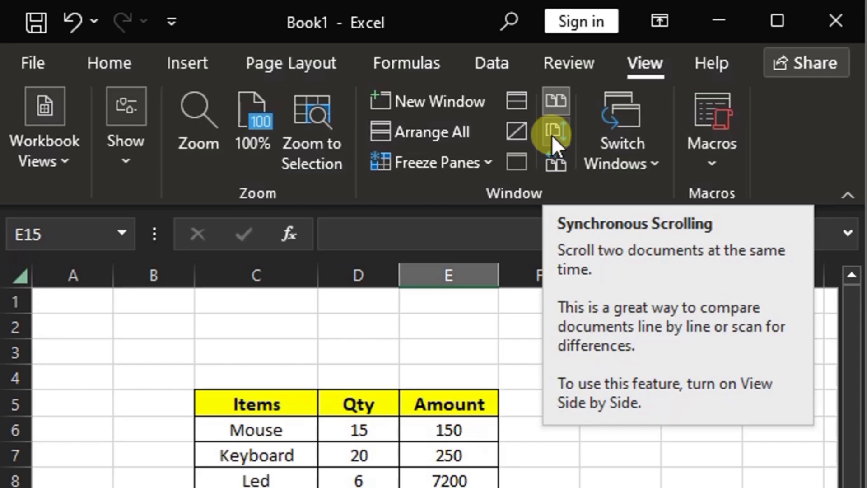
{"action": "left_click", "coordinate": [552, 135]}
{"action": "left_click", "coordinate": [518, 479]}
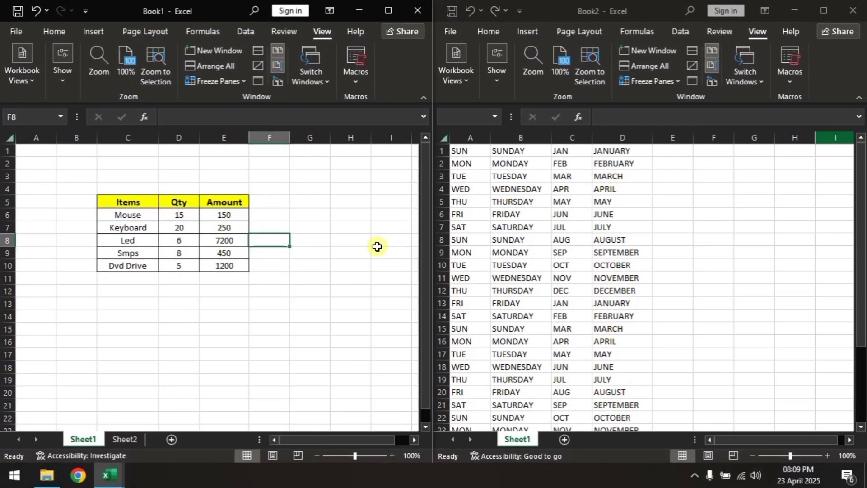
Step: Scroll Book1 and Book2 down and back up to examine how Synchronous Scrolling moves both windows together
{"action": "scroll", "coordinate": [377, 245], "scroll_direction": "down", "scroll_amount": 3}
{"action": "scroll", "coordinate": [377, 247], "scroll_direction": "down", "scroll_amount": 1}
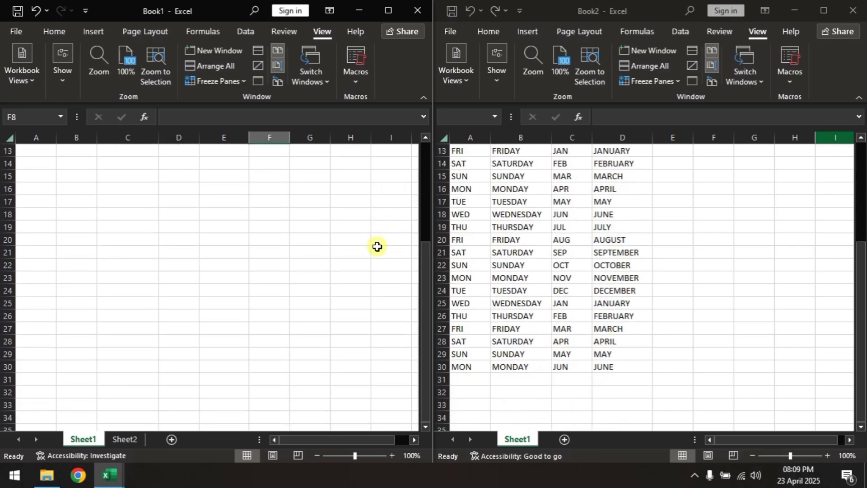
{"action": "scroll", "coordinate": [377, 246], "scroll_direction": "up", "scroll_amount": 4}
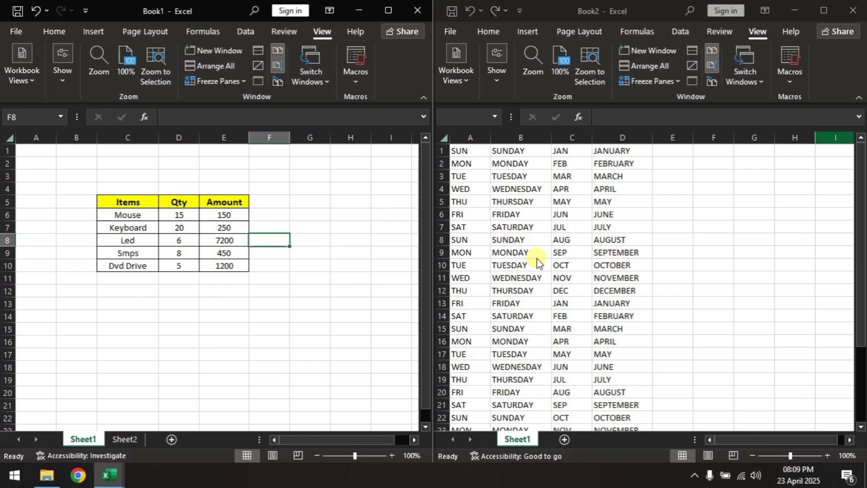
{"action": "scroll", "coordinate": [537, 266], "scroll_direction": "down", "scroll_amount": 2}
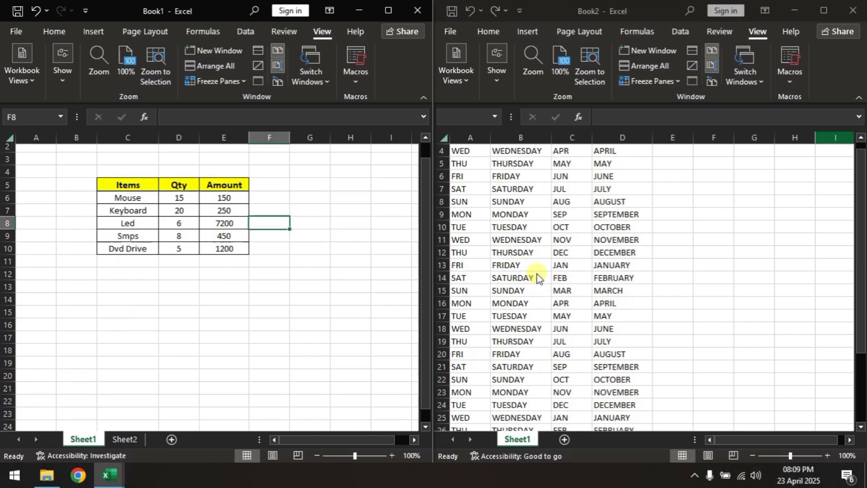
{"action": "scroll", "coordinate": [617, 277], "scroll_direction": "down", "scroll_amount": 4}
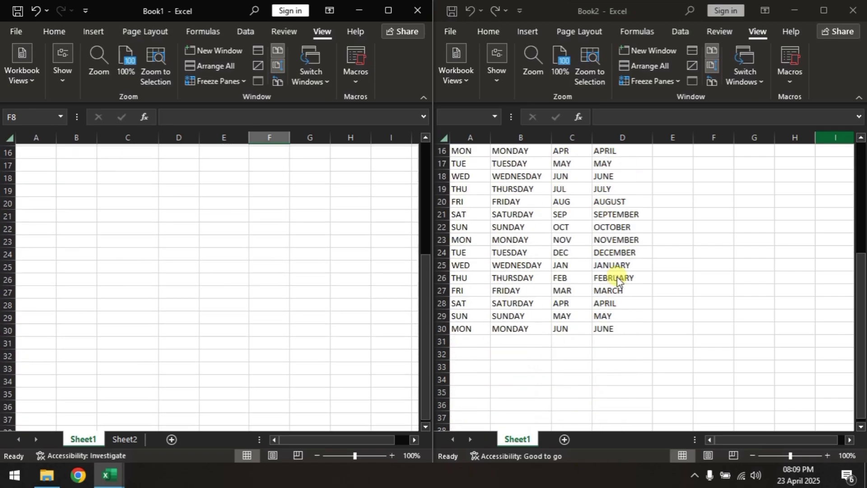
{"action": "scroll", "coordinate": [617, 277], "scroll_direction": "down", "scroll_amount": 1}
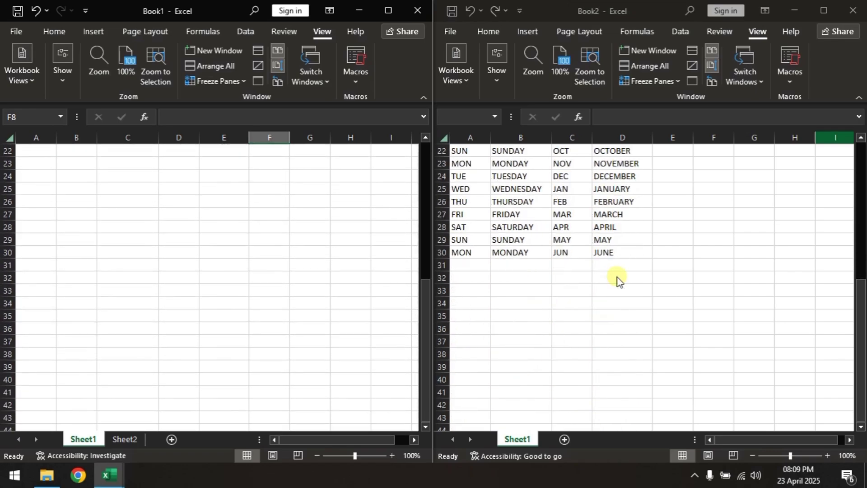
{"action": "scroll", "coordinate": [617, 280], "scroll_direction": "up", "scroll_amount": 1}
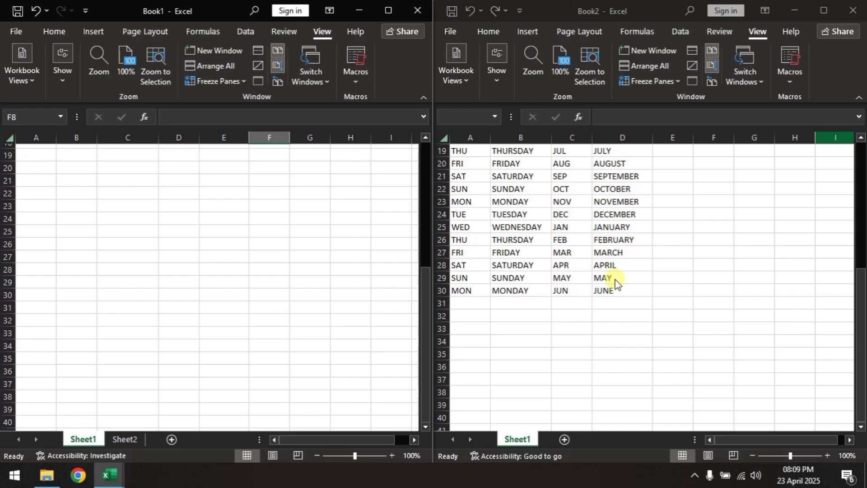
{"action": "scroll", "coordinate": [617, 280], "scroll_direction": "up", "scroll_amount": 1}
{"action": "scroll", "coordinate": [573, 292], "scroll_direction": "up", "scroll_amount": 5}
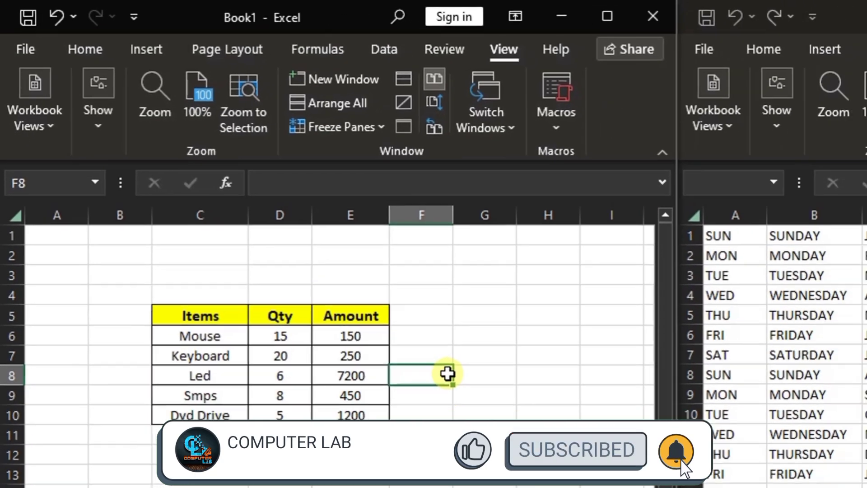
Step: Scroll Book1 and Book2 separately to examine independent scrolling with Synchronous Scrolling off
{"action": "scroll", "coordinate": [416, 377], "scroll_direction": "down", "scroll_amount": 7}
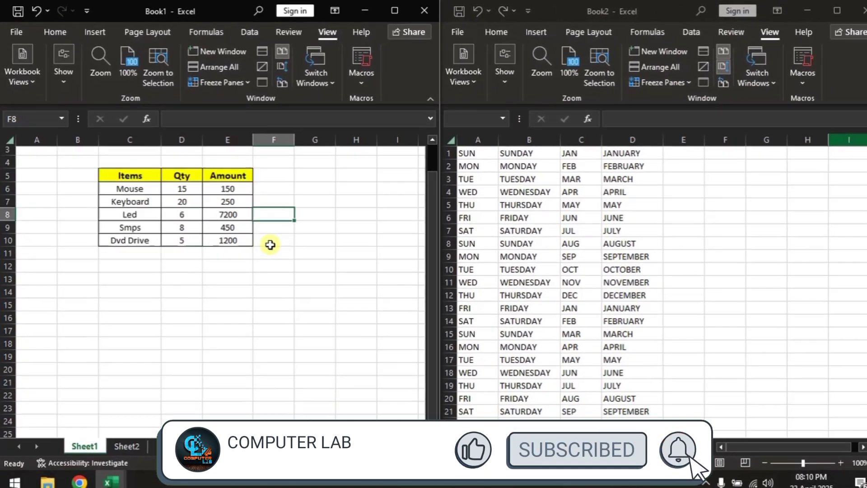
{"action": "scroll", "coordinate": [414, 377], "scroll_direction": "up", "scroll_amount": 7}
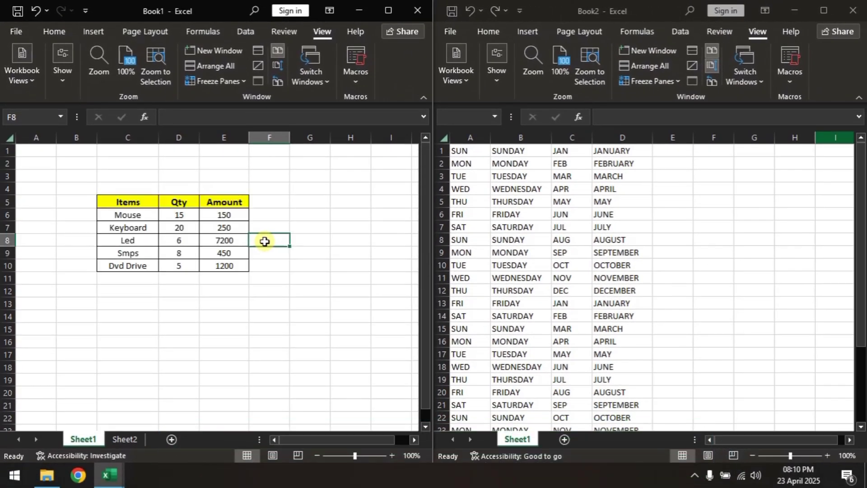
{"action": "scroll", "coordinate": [264, 243], "scroll_direction": "down", "scroll_amount": 7}
{"action": "scroll", "coordinate": [264, 245], "scroll_direction": "up", "scroll_amount": 7}
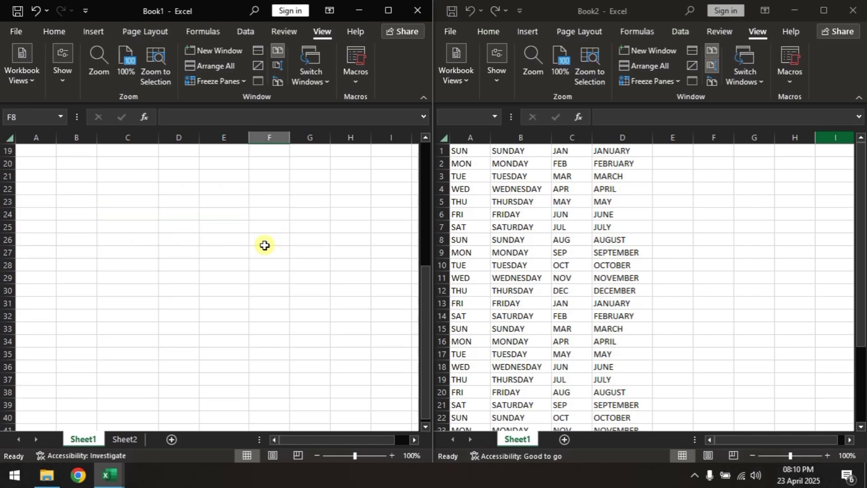
{"action": "left_click", "coordinate": [617, 255]}
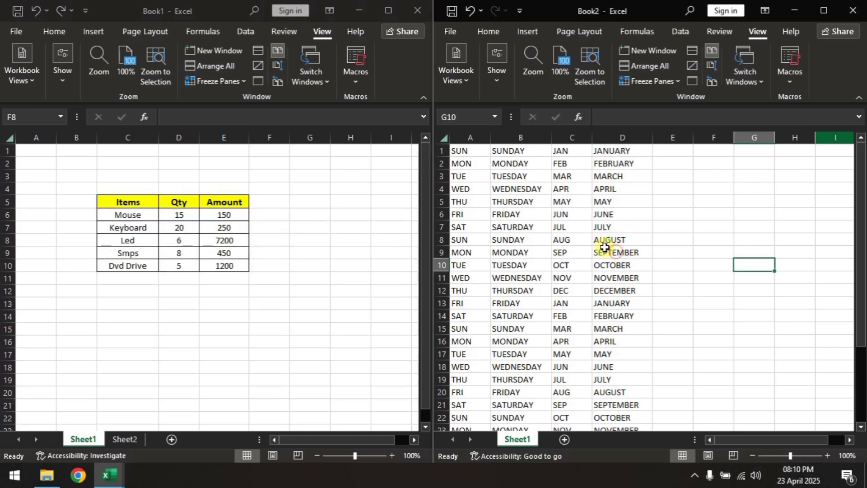
{"action": "scroll", "coordinate": [635, 280], "scroll_direction": "down", "scroll_amount": 5}
{"action": "scroll", "coordinate": [635, 280], "scroll_direction": "down", "scroll_amount": 1}
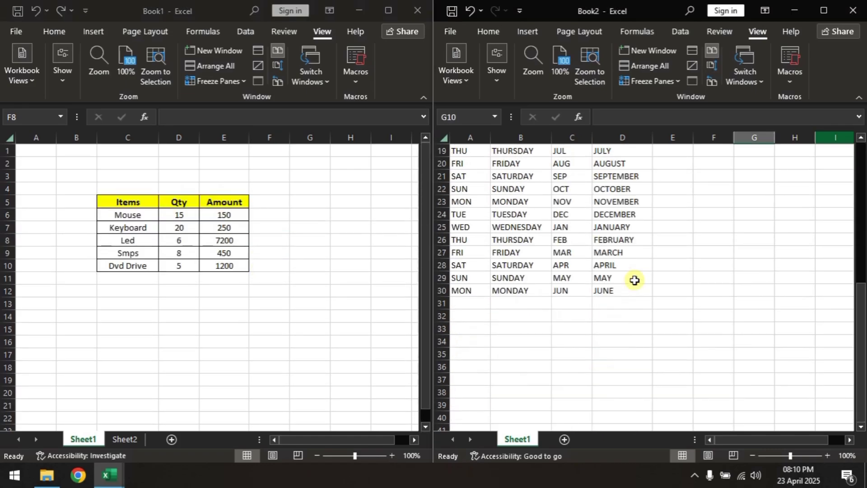
{"action": "scroll", "coordinate": [635, 280], "scroll_direction": "up", "scroll_amount": 6}
{"action": "scroll", "coordinate": [634, 280], "scroll_direction": "down", "scroll_amount": 6}
{"action": "scroll", "coordinate": [635, 280], "scroll_direction": "up", "scroll_amount": 5}
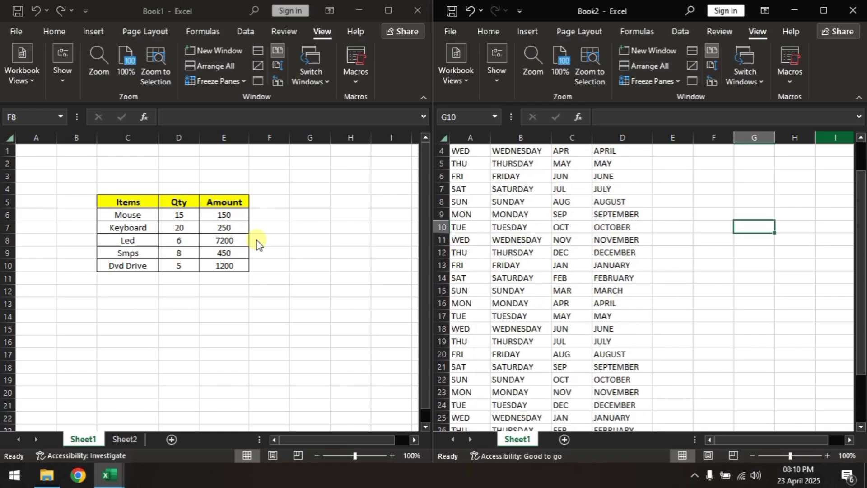
Step: Maximize the Book1 window, and turn View Side by Side off and on again to show Book1 beside Book2
{"action": "left_click", "coordinate": [389, 11]}
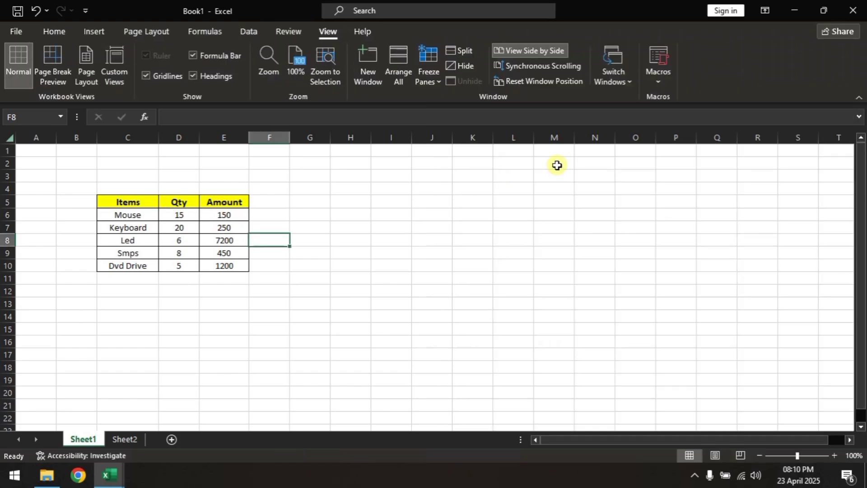
{"action": "left_click", "coordinate": [554, 49]}
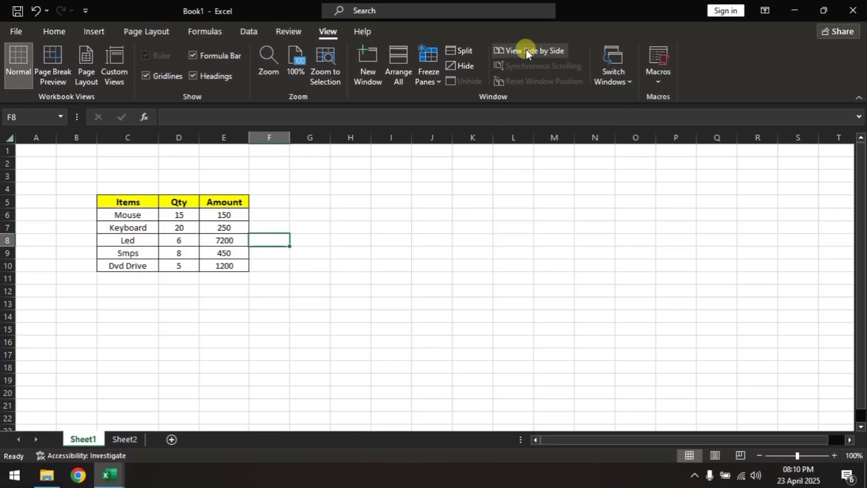
{"action": "left_click", "coordinate": [526, 50]}
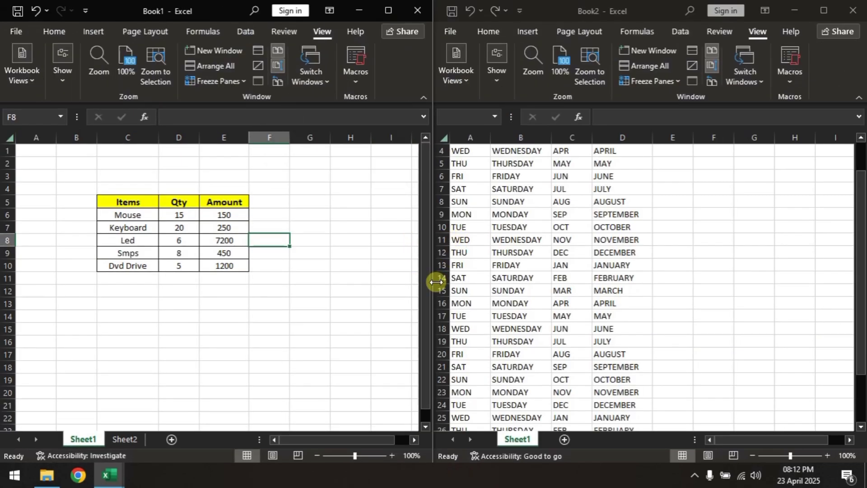
Step: Widen the Book1 and Book2 windows so they overlap, and restore their equal side-by-side layout with Reset Window Position
{"action": "left_click_drag", "start_coordinate": [436, 283], "coordinate": [496, 280]}
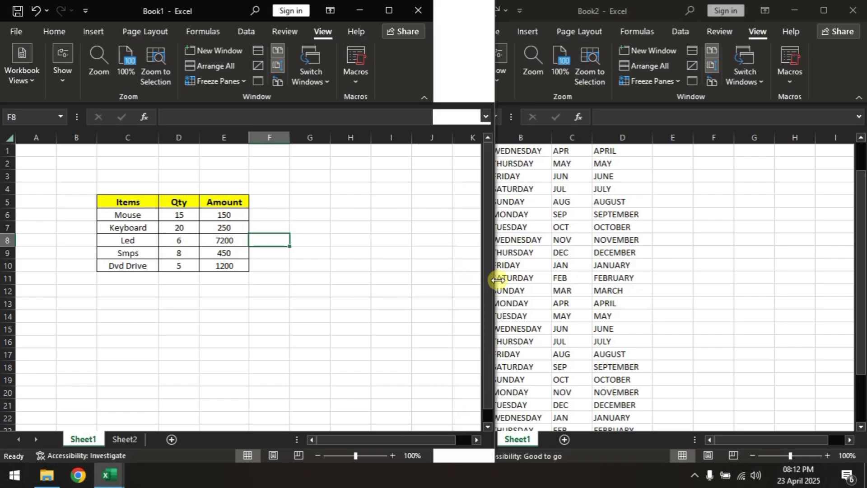
{"action": "left_click", "coordinate": [655, 4]}
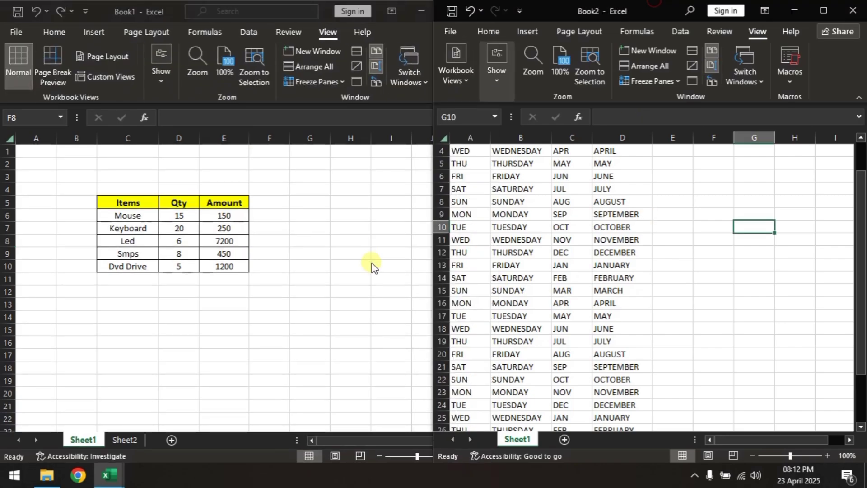
{"action": "left_click_drag", "start_coordinate": [432, 301], "coordinate": [399, 299]}
{"action": "left_click", "coordinate": [325, 241]}
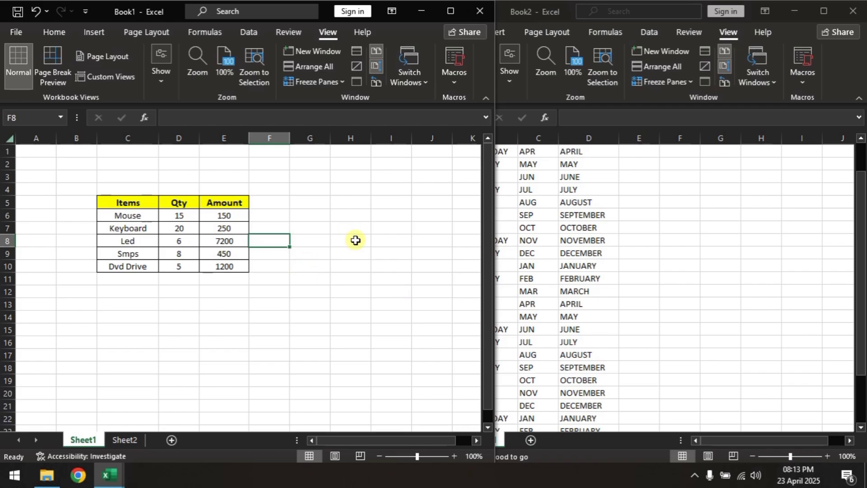
{"action": "left_click", "coordinate": [608, 251]}
{"action": "left_click", "coordinate": [374, 251]}
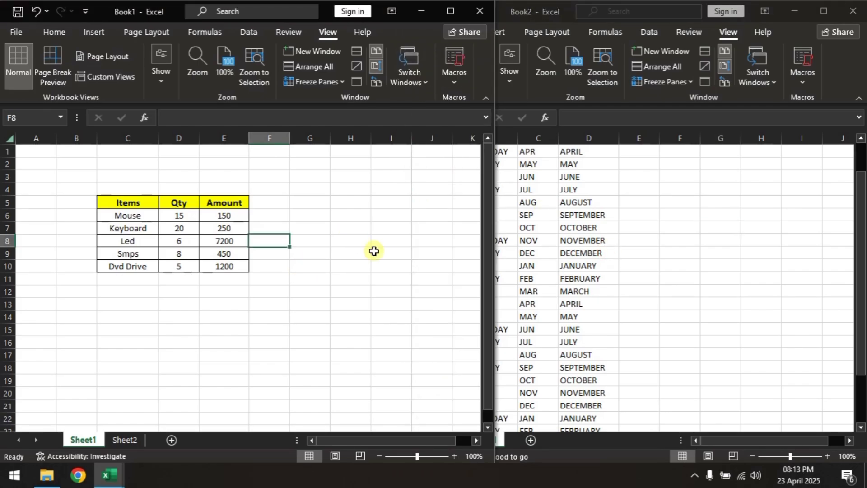
{"action": "left_click", "coordinate": [378, 85]}
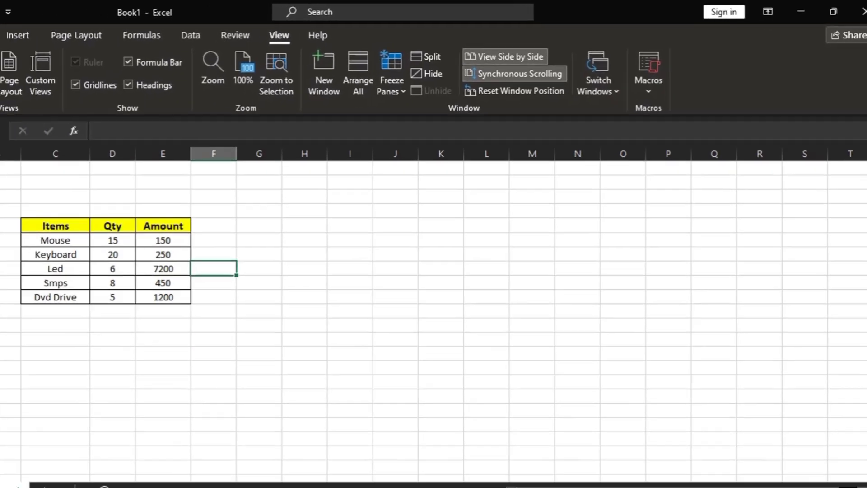
Step: Maximize the Book2 window and bring the Book1 window to the front
{"action": "mouse_move", "coordinate": [109, 479]}
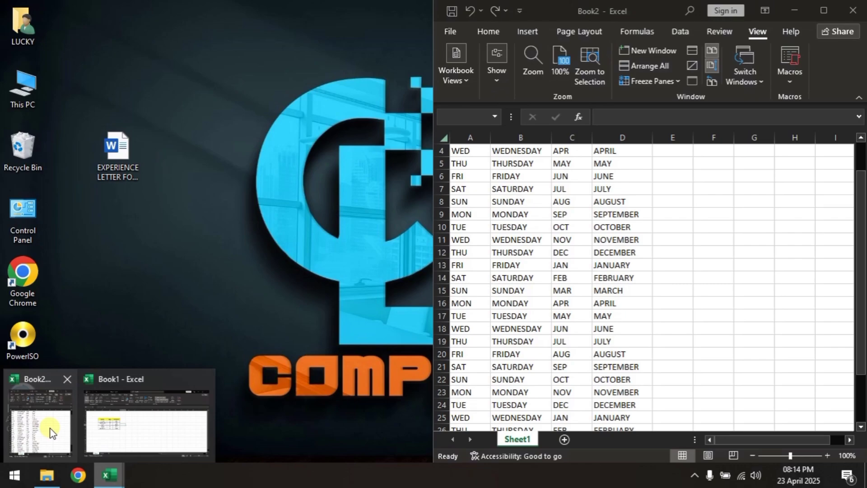
{"action": "left_click", "coordinate": [40, 423]}
{"action": "left_click", "coordinate": [824, 10]}
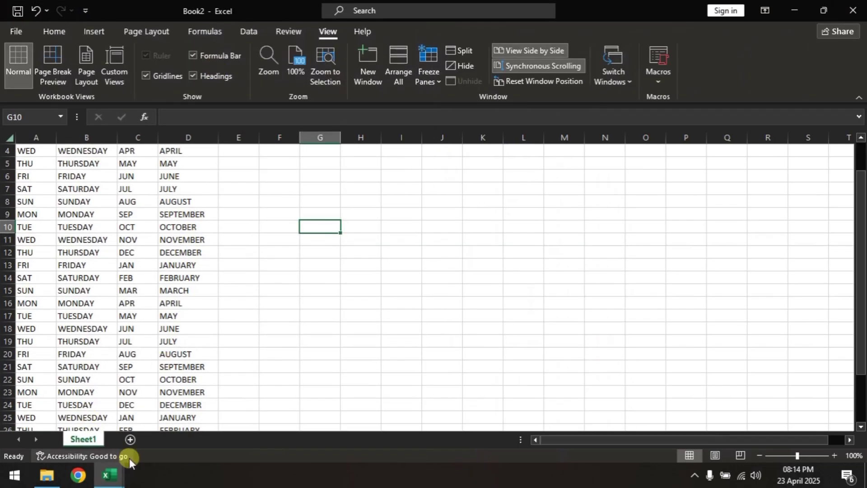
{"action": "mouse_move", "coordinate": [108, 483]}
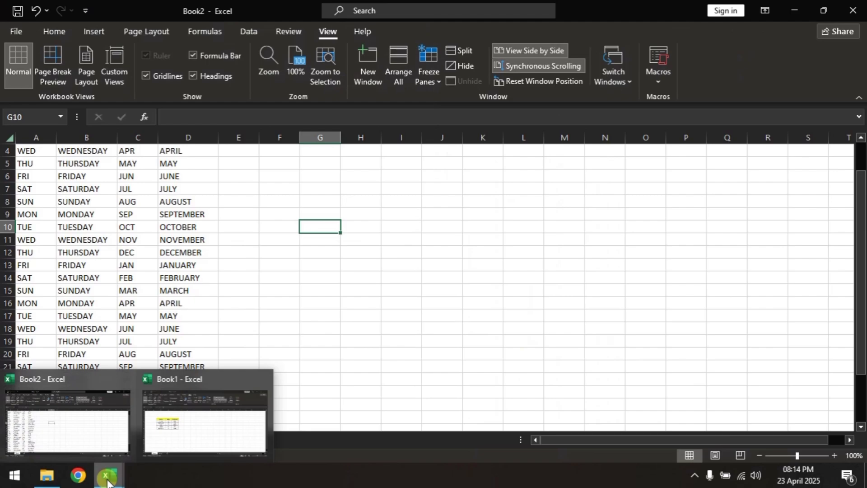
{"action": "left_click", "coordinate": [172, 437]}
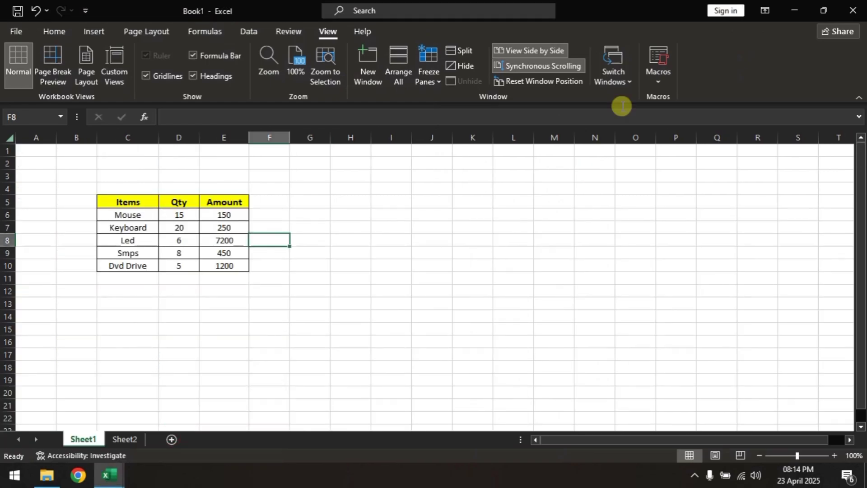
Step: Use Switch Windows to go from Book1 to Book2, back to Book1, and to Book2 again
{"action": "left_click", "coordinate": [618, 80]}
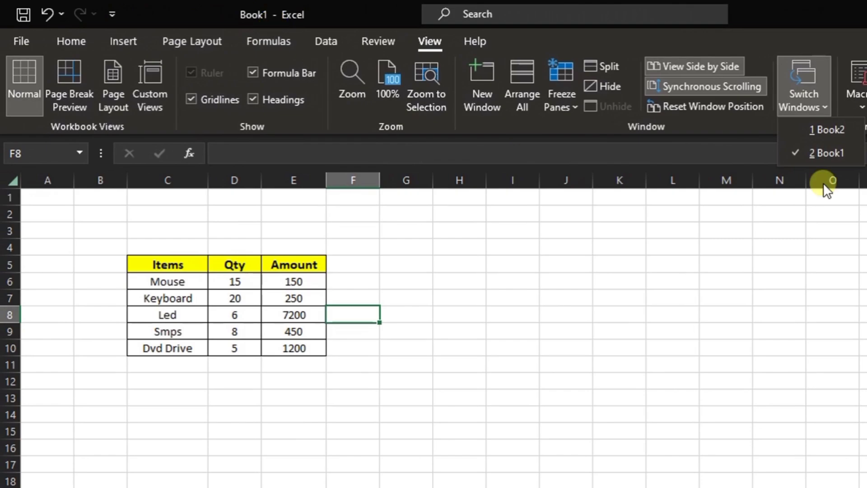
{"action": "left_click", "coordinate": [831, 130]}
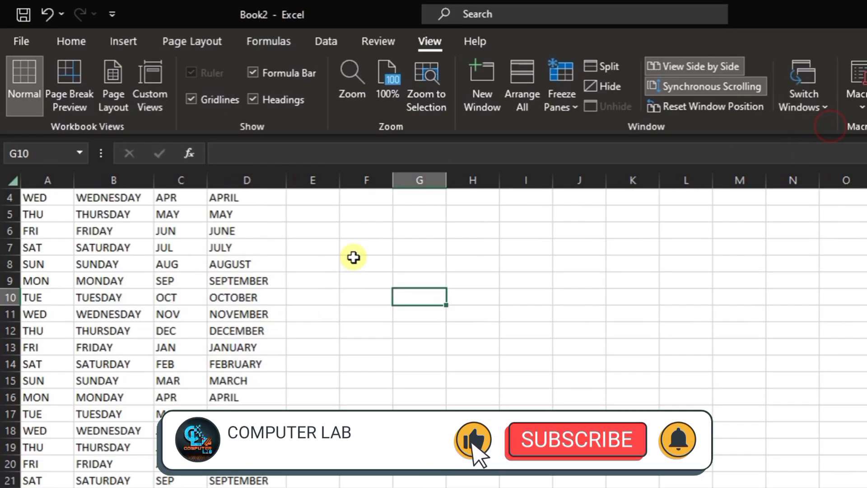
{"action": "scroll", "coordinate": [289, 314], "scroll_direction": "up", "scroll_amount": 1}
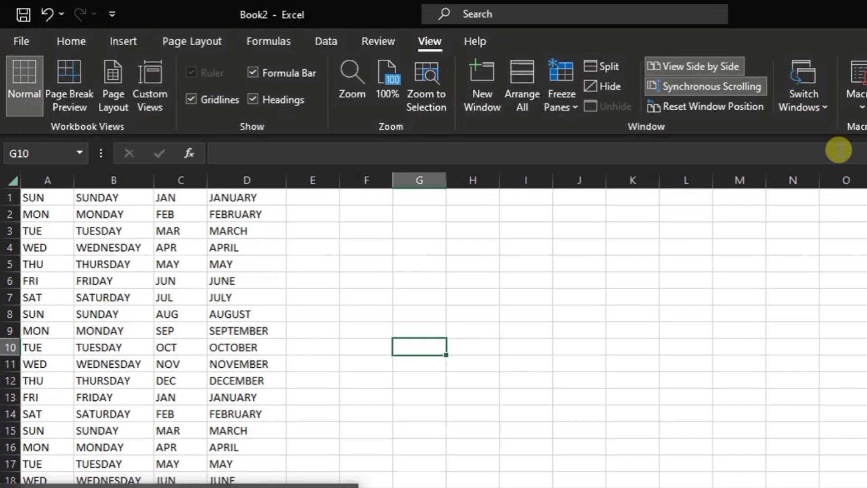
{"action": "left_click", "coordinate": [803, 91]}
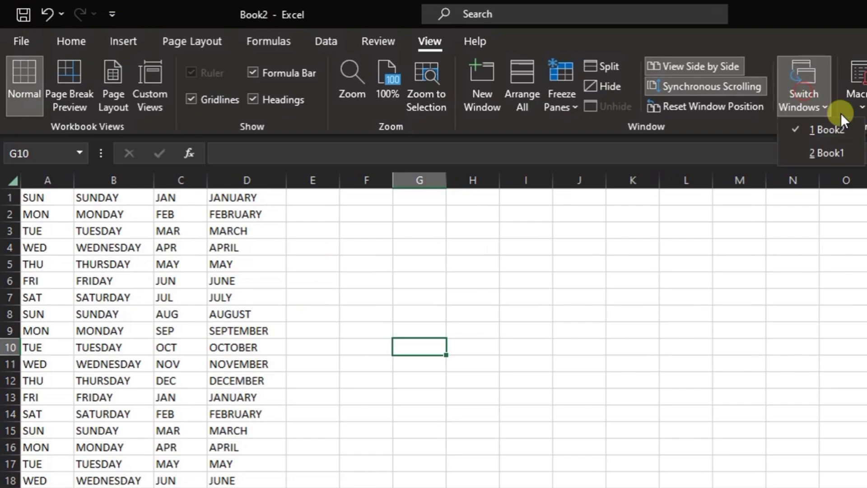
{"action": "left_click", "coordinate": [831, 152]}
{"action": "left_click", "coordinate": [807, 96]}
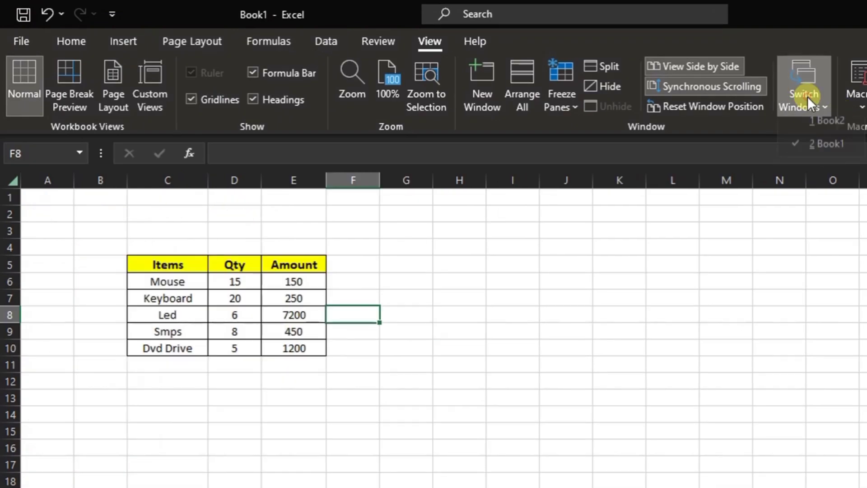
{"action": "left_click", "coordinate": [827, 152]}
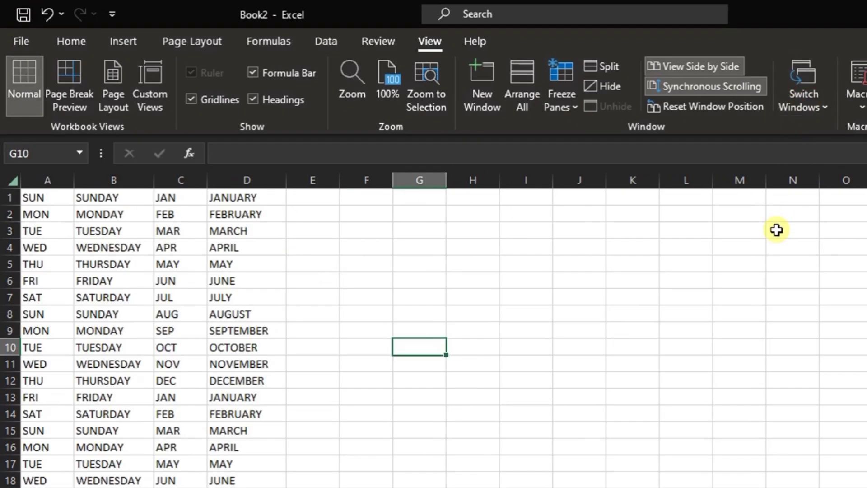